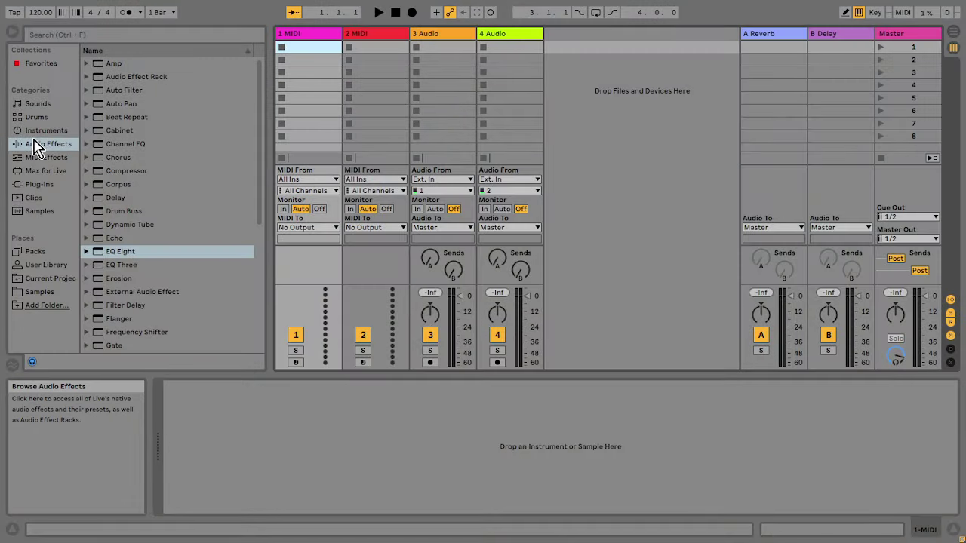
Load the Wavetable instrument on the first MIDI track and create an empty clip in its first slot
click(47, 131)
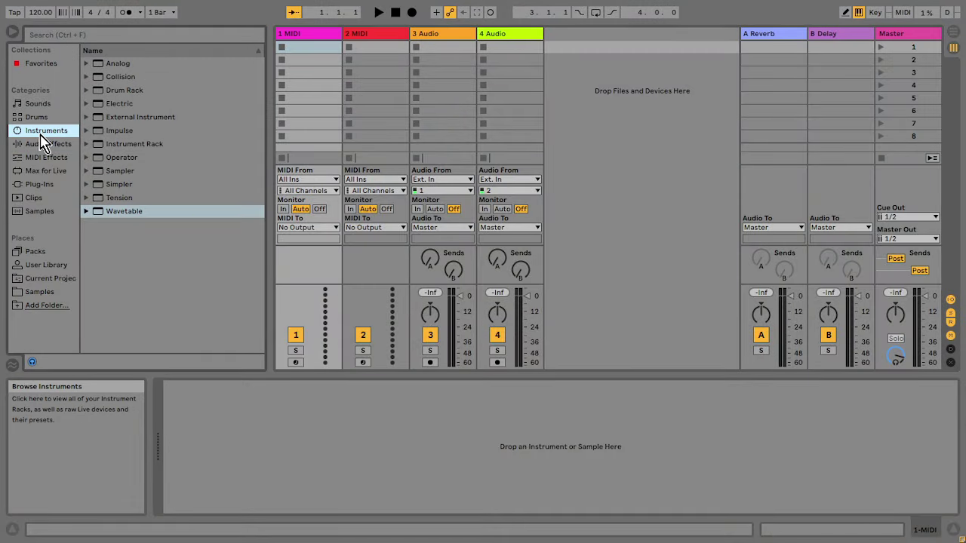
double_click(123, 214)
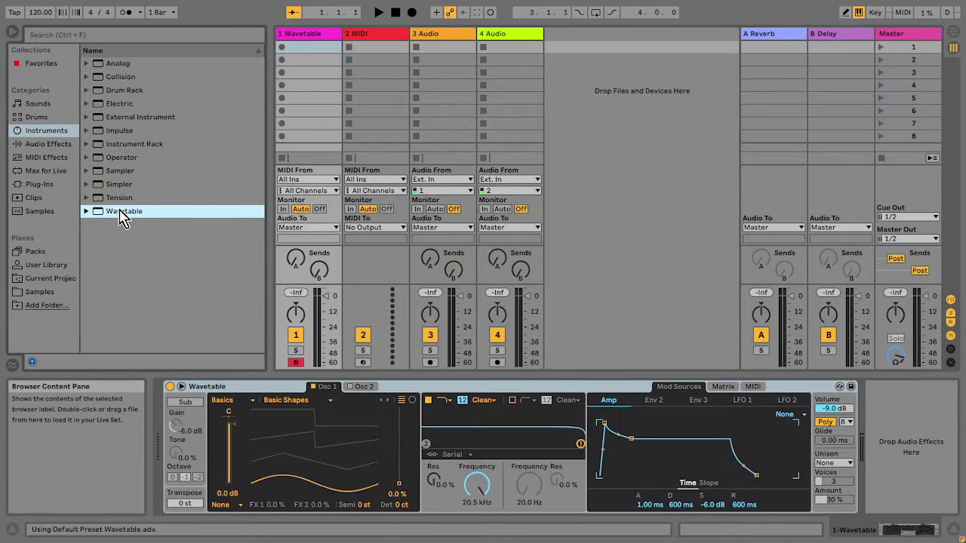
double_click(312, 48)
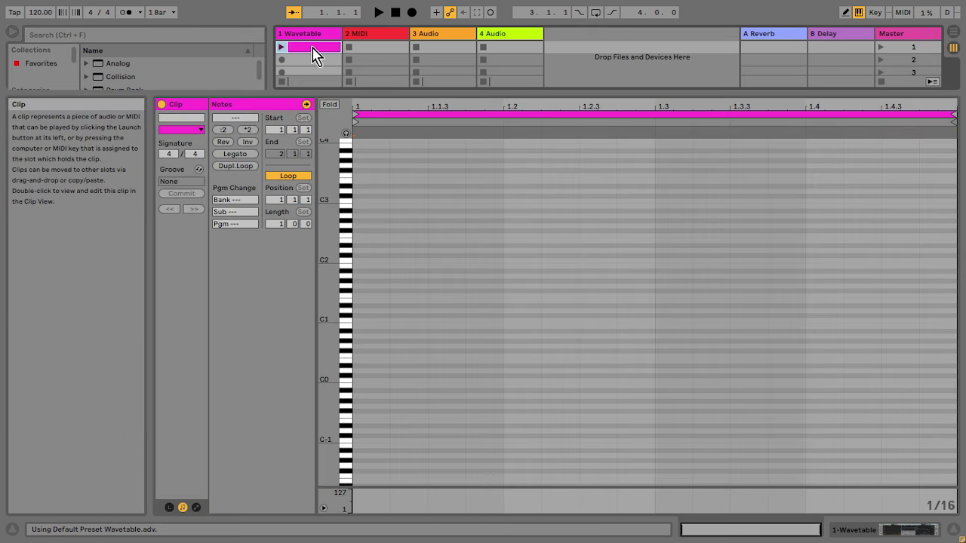
Enter a half-bar chord of F2, G#2 and C3 at the clip's start and launch the clip
double_click(378, 235)
drag(387, 235, 594, 220)
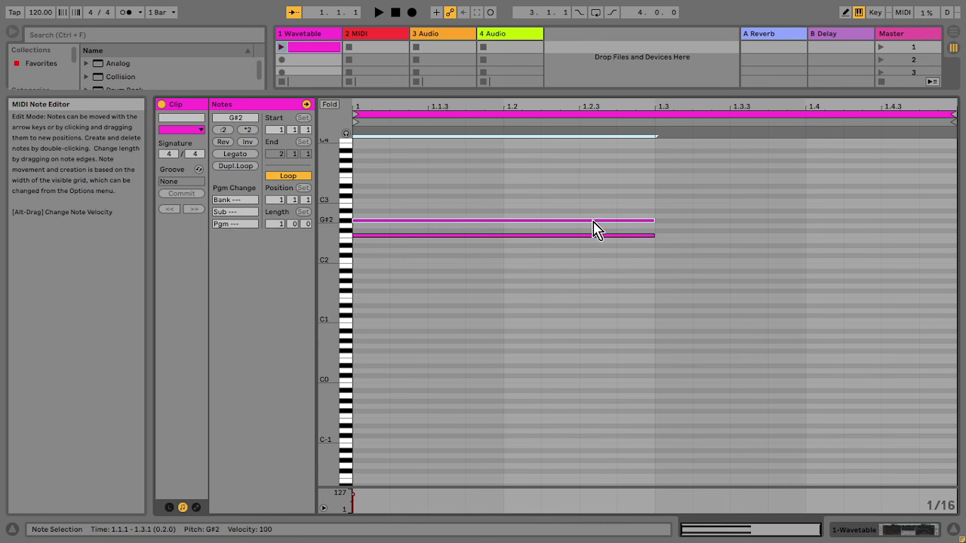
key(Up)
key(Up)
key(Up)
key(Up)
click(282, 46)
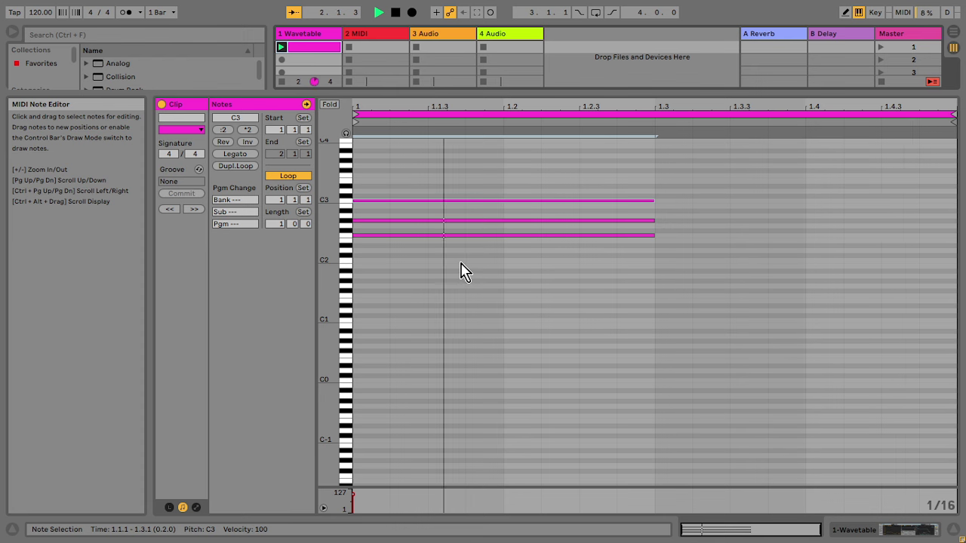
Transpose the whole chord down one octave and set Wavetable's volume to -13 dB
key(ctrl+a)
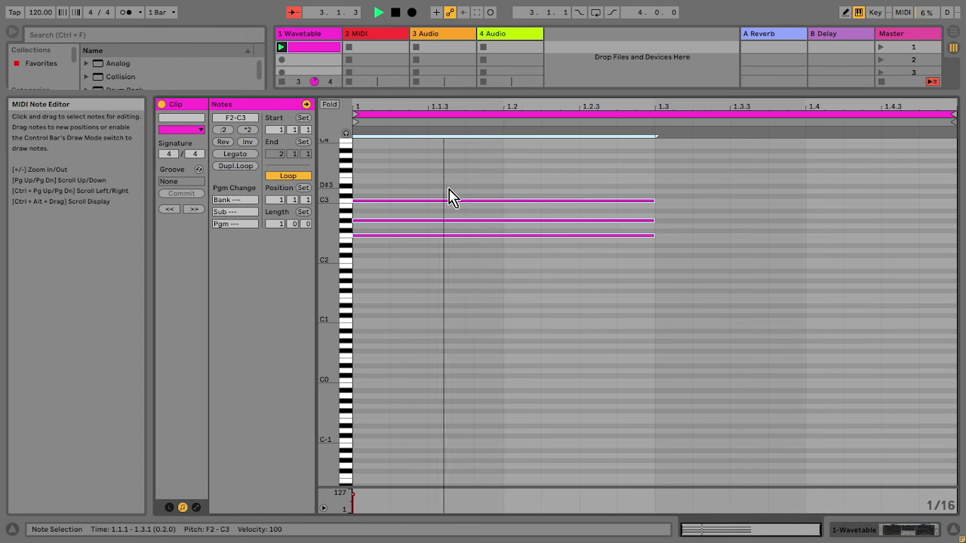
key(shift+Down)
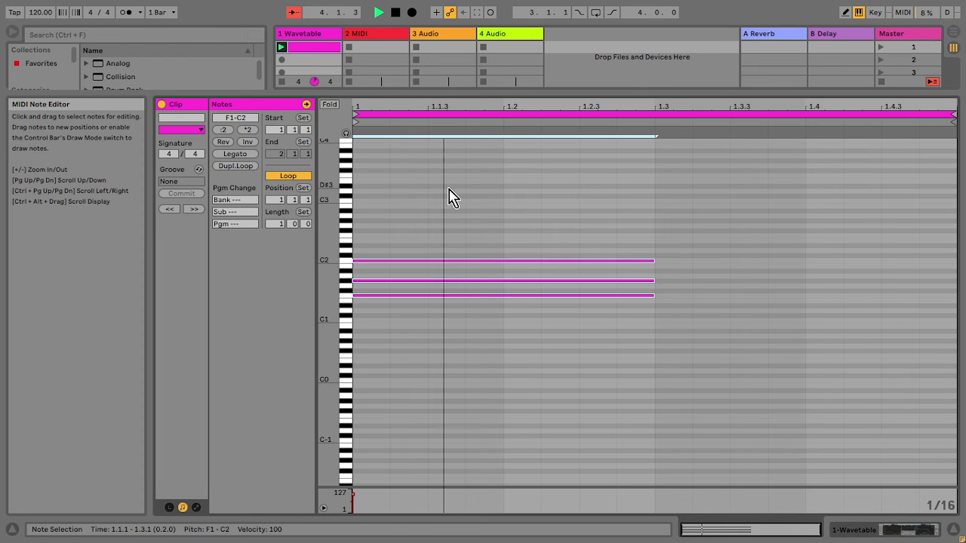
key(shift+Up)
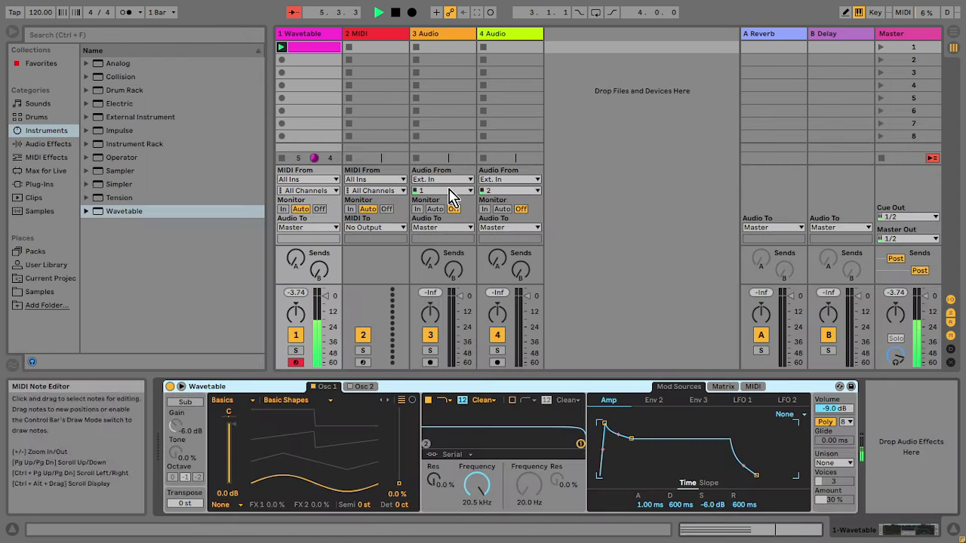
key(shift+Tab)
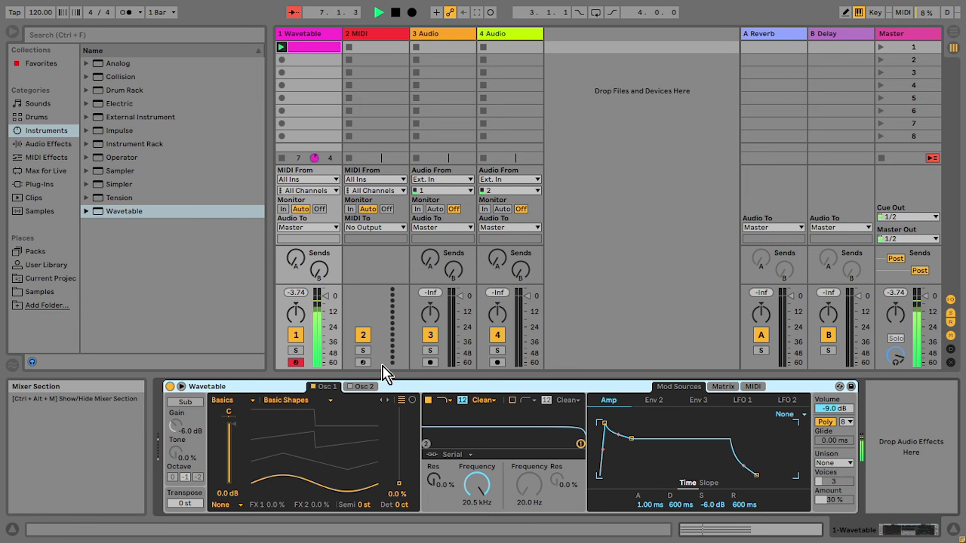
drag(834, 408, 833, 419)
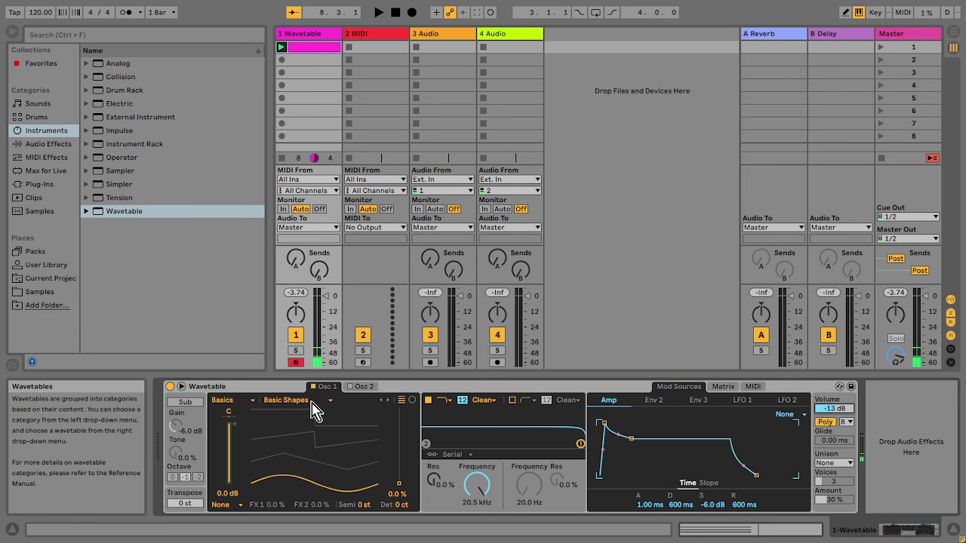
Try the Saw Harmonics wavetable on oscillator 1 during playback and vary its wave position
click(309, 400)
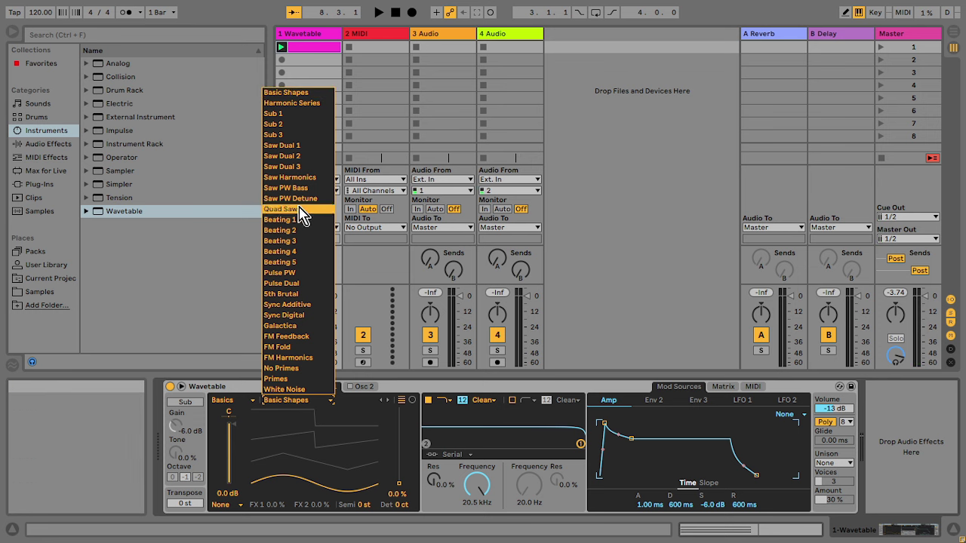
click(296, 177)
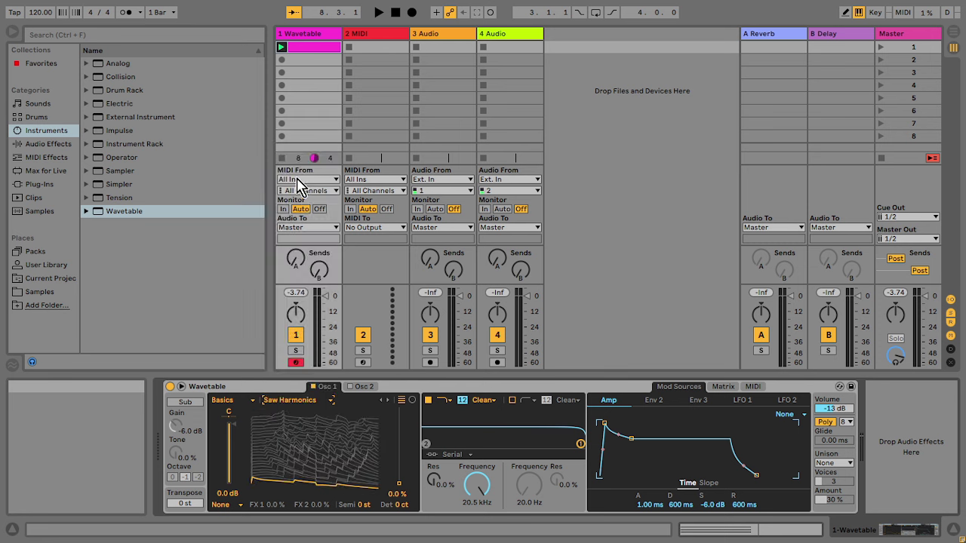
key(space)
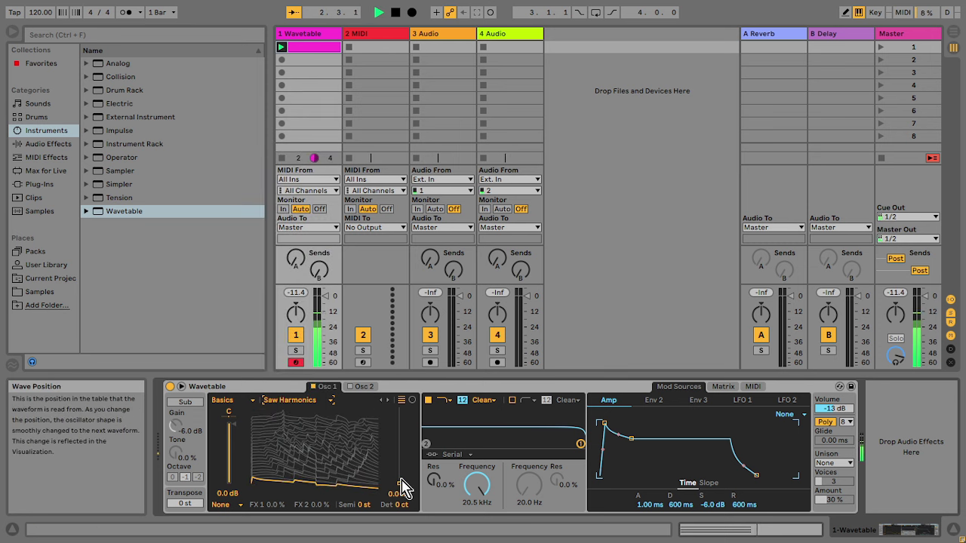
mouse_move(399, 484)
mouse_down()
mouse_move(398, 416)
mouse_move(398, 483)
mouse_up()
Set oscillator 1 to the Saw PW Detune wavetable with a wave position of 42%
click(312, 404)
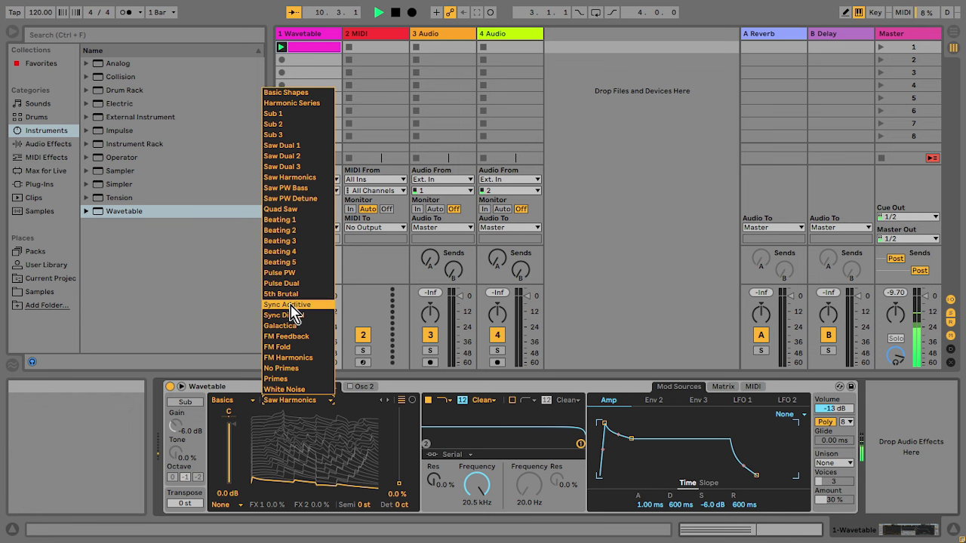
click(288, 200)
mouse_move(397, 470)
mouse_down()
mouse_move(398, 439)
mouse_move(398, 452)
mouse_up()
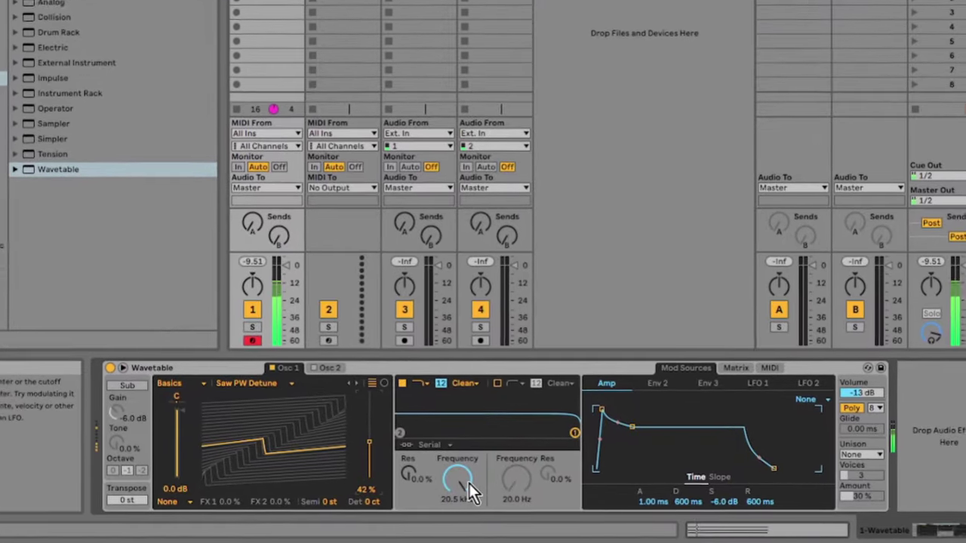
Set filter 1's frequency to 435 Hz and modulate it with Env 2 at an amount of 89 and 0% sustain
drag(469, 483, 468, 524)
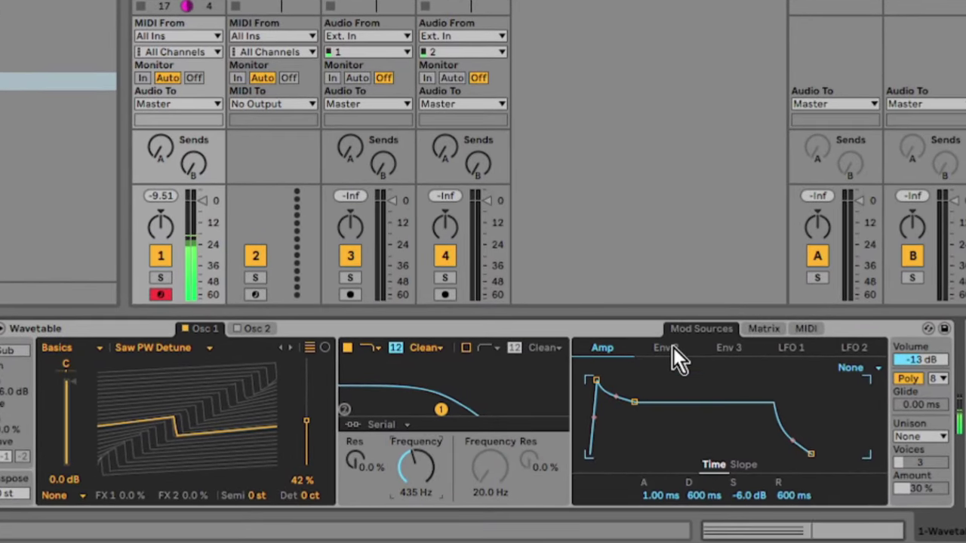
click(669, 349)
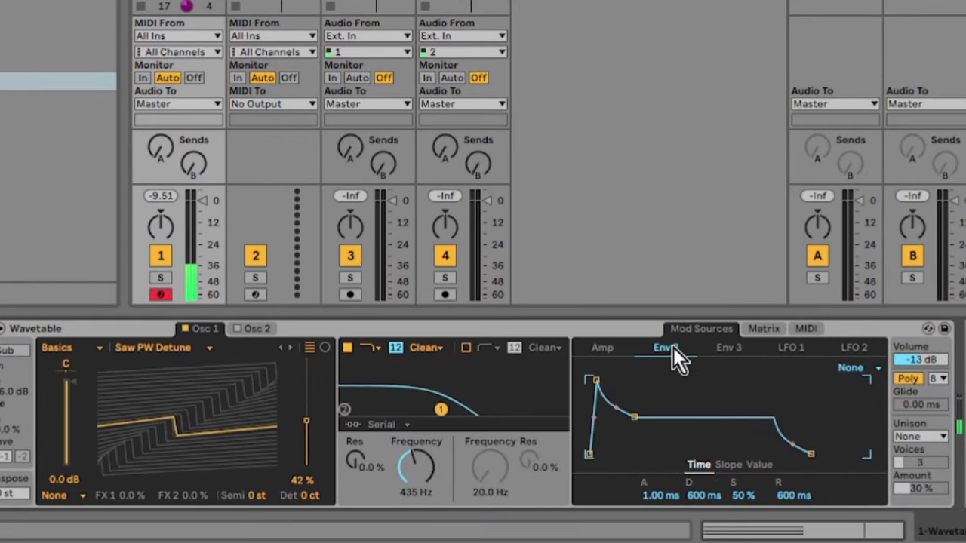
click(756, 330)
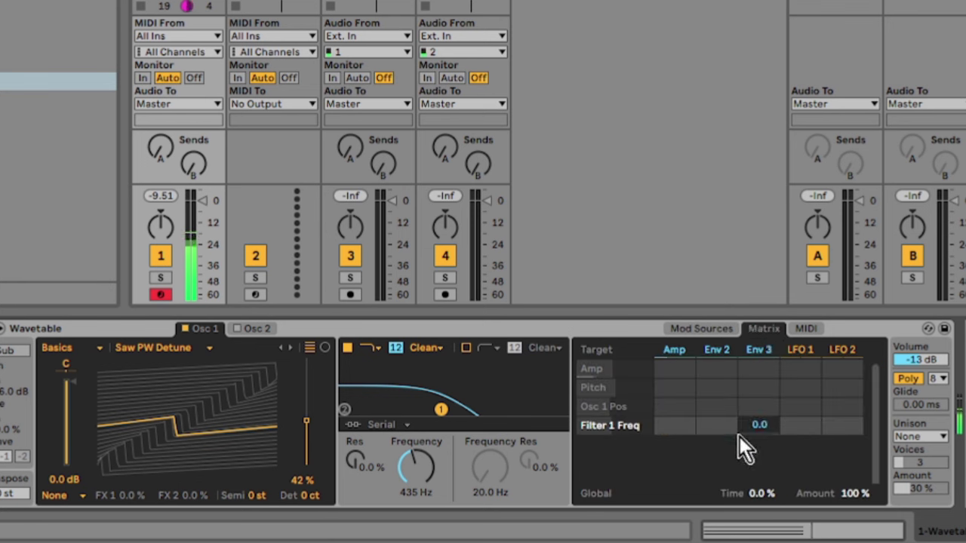
drag(731, 430, 732, 362)
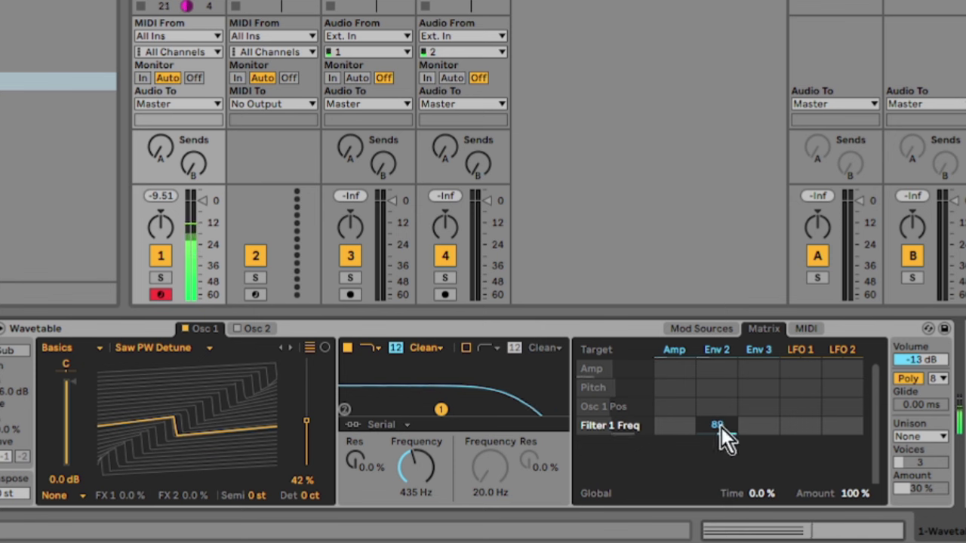
click(713, 353)
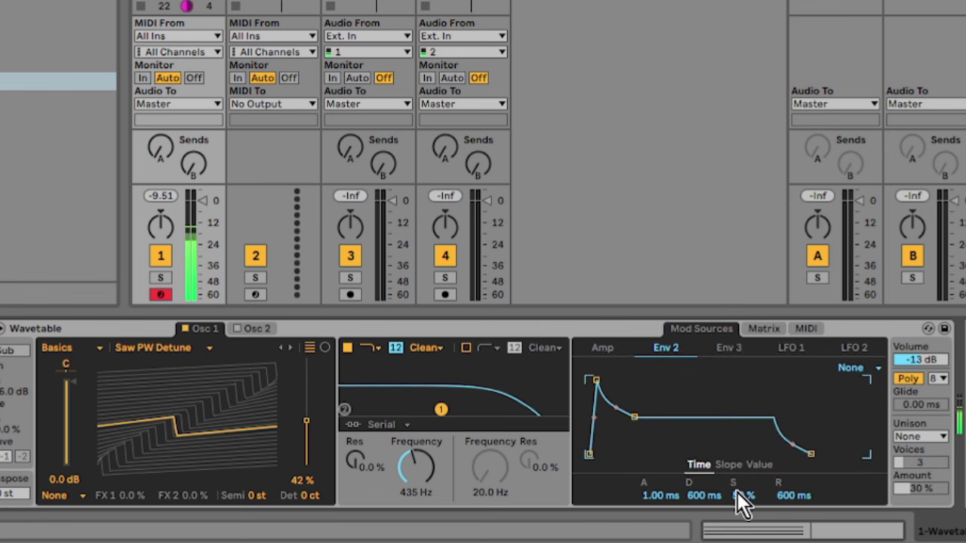
drag(739, 496, 739, 499)
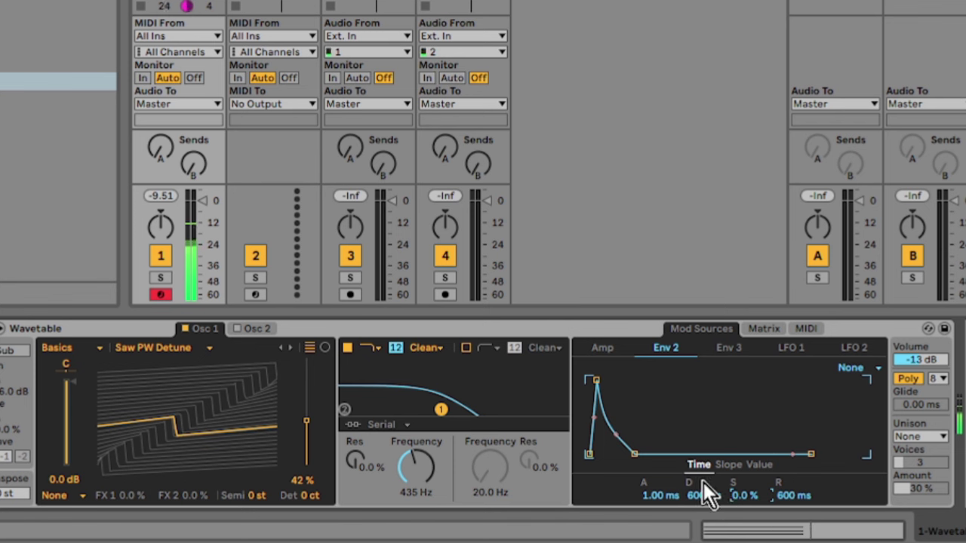
Set Env 3's attack to 2.49 s and assign it to Filter 1 Freq with an amount of 63
click(736, 353)
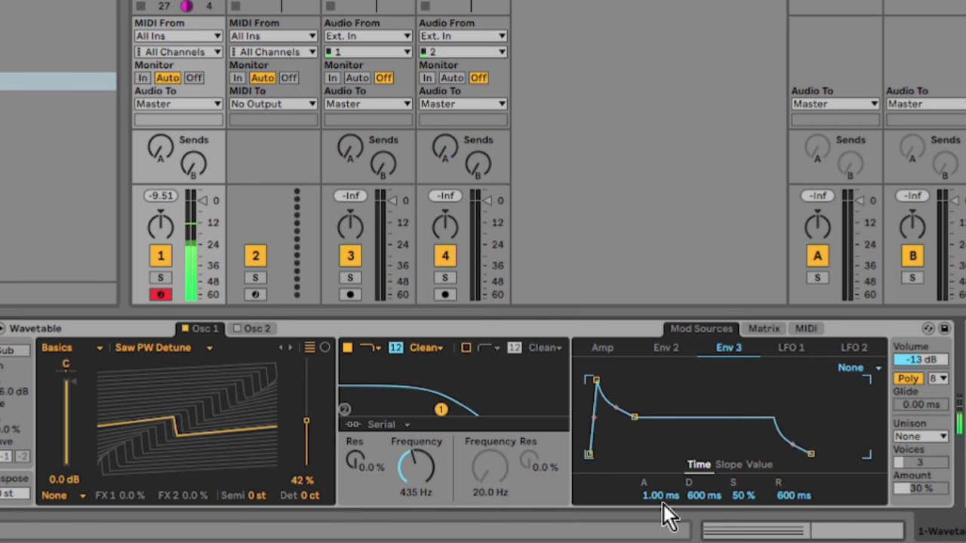
drag(663, 504, 663, 422)
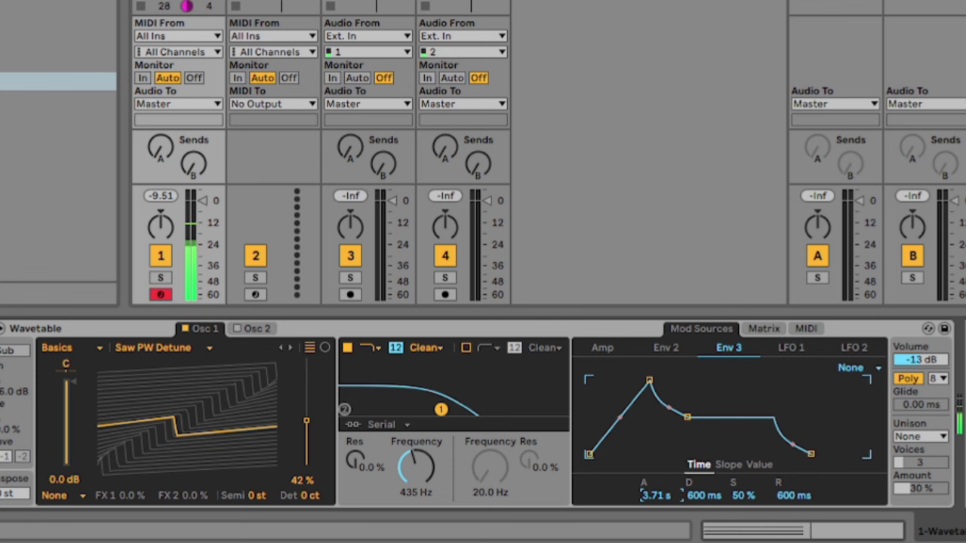
drag(663, 503, 662, 513)
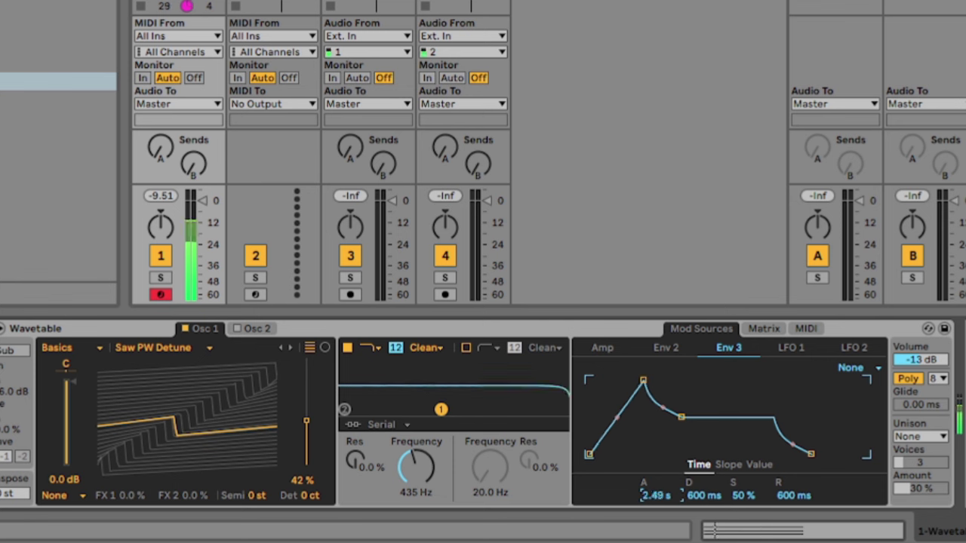
click(750, 330)
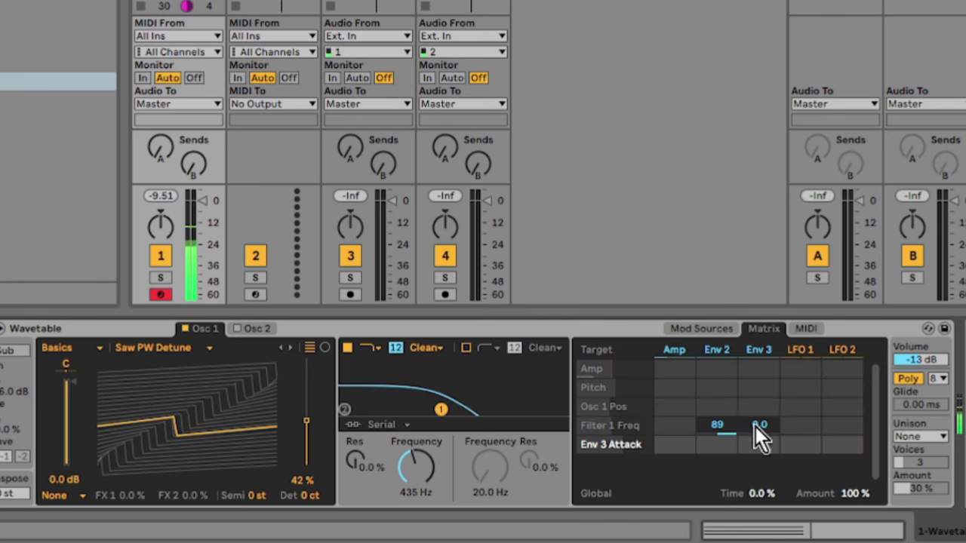
drag(755, 425, 755, 386)
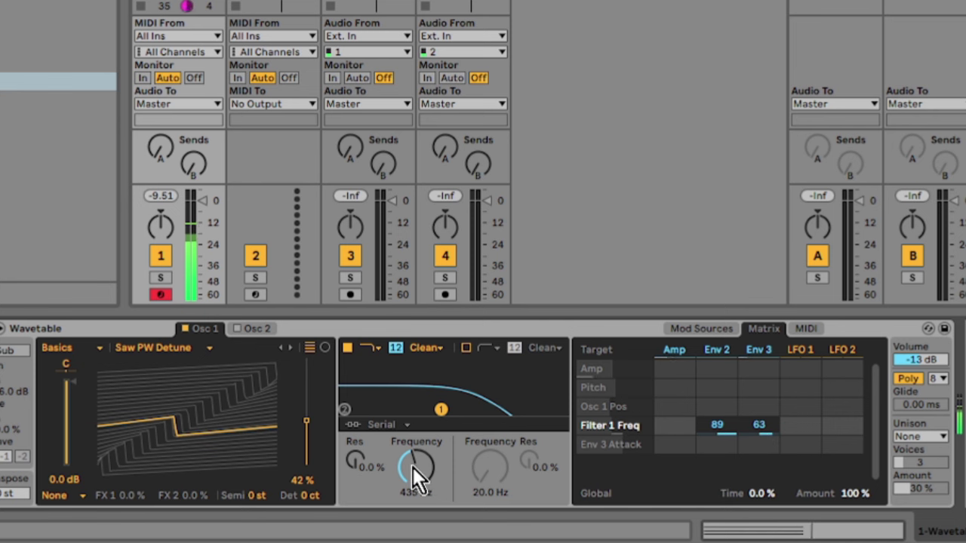
Lower filter 1's frequency to 83.6 Hz and raise its Env 3 modulation amount to 100
drag(413, 467, 413, 513)
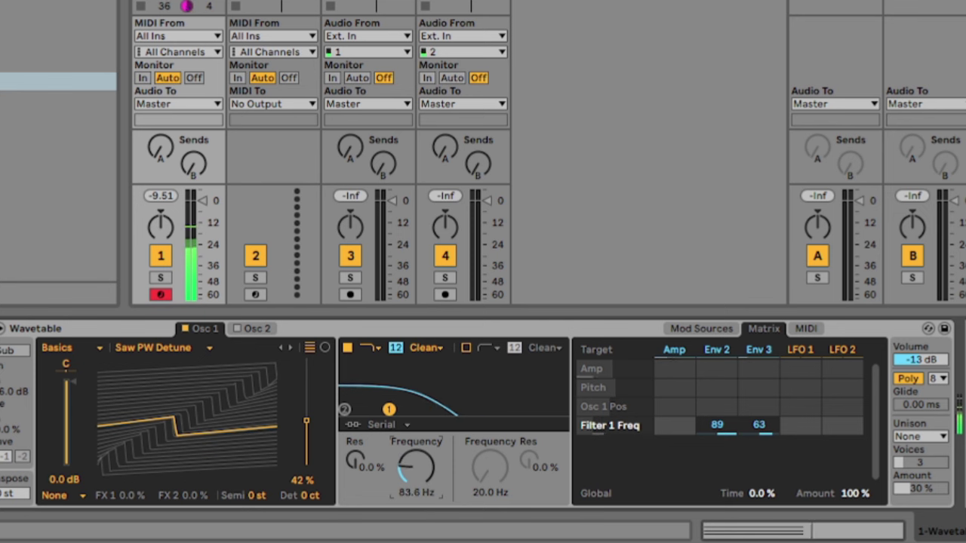
scroll(757, 432, up, 10)
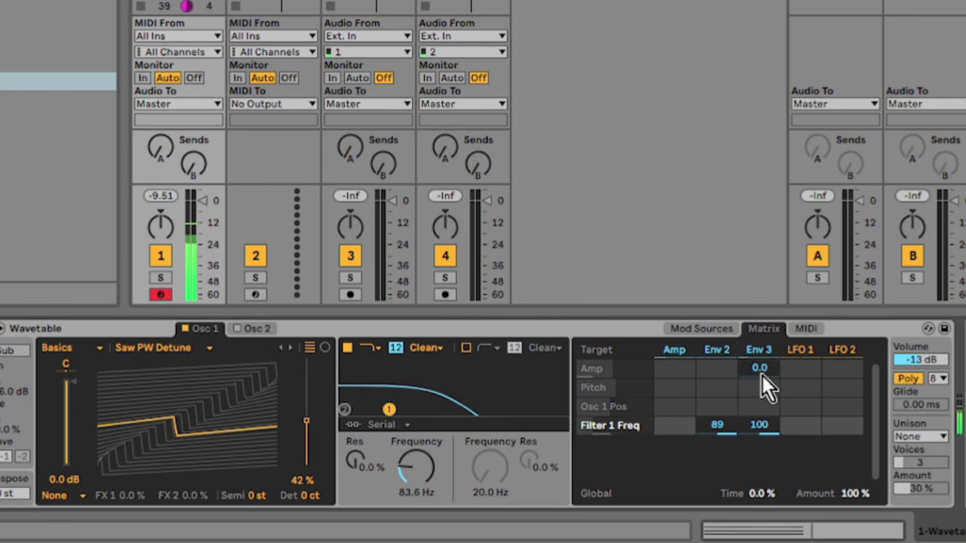
Set Env 3's attack to 1.17 s and its decay to 1.50 s
click(762, 354)
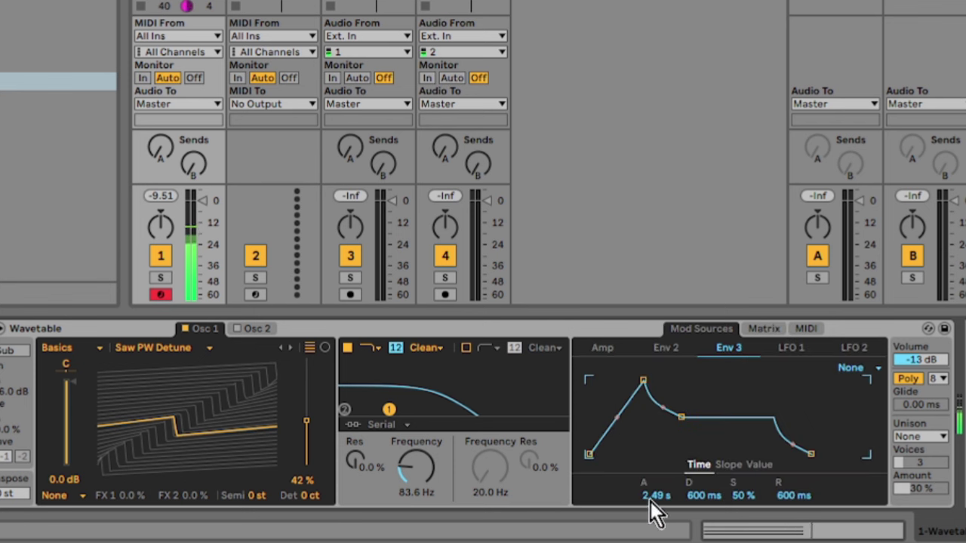
drag(650, 501, 651, 531)
drag(692, 499, 691, 471)
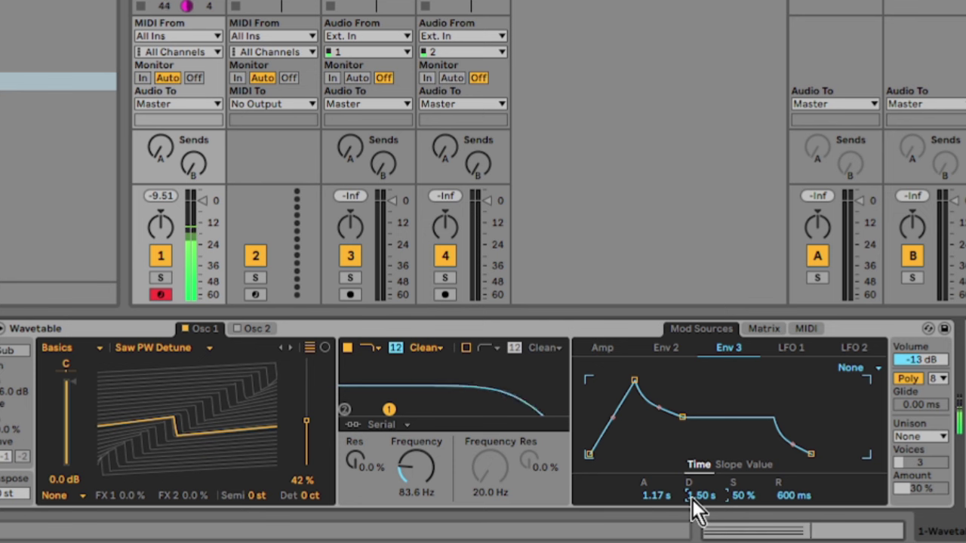
Set Env 2's decay to 1.03 s and lower filter 1's frequency to 20.0 Hz
click(673, 348)
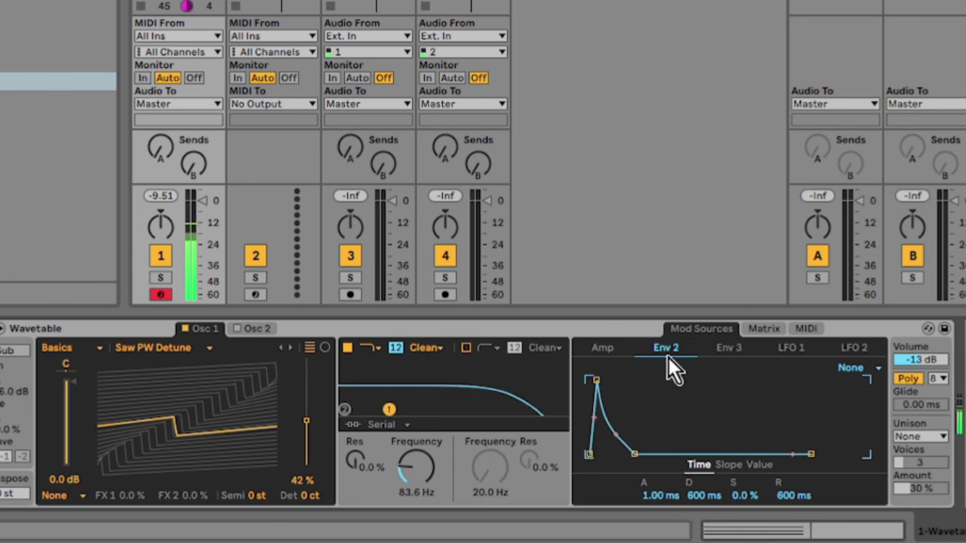
mouse_move(688, 496)
mouse_down()
mouse_move(688, 475)
mouse_move(693, 497)
mouse_up()
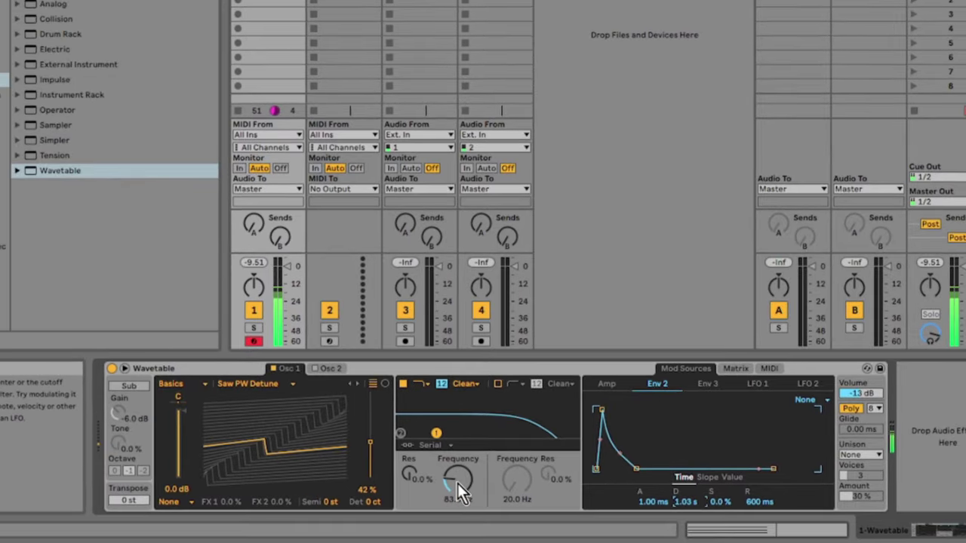
drag(454, 482, 455, 514)
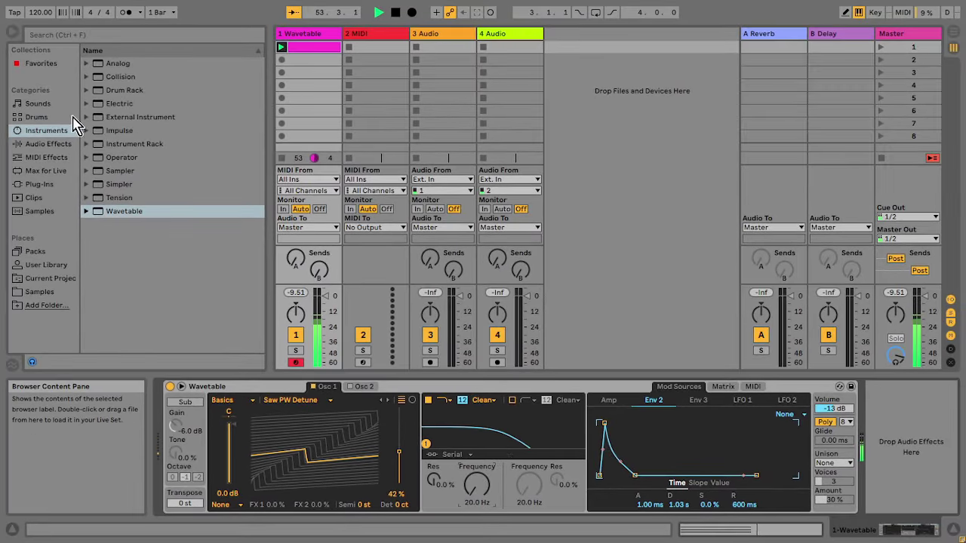
Add a Saturator audio effect after Wavetable on the first track
click(53, 144)
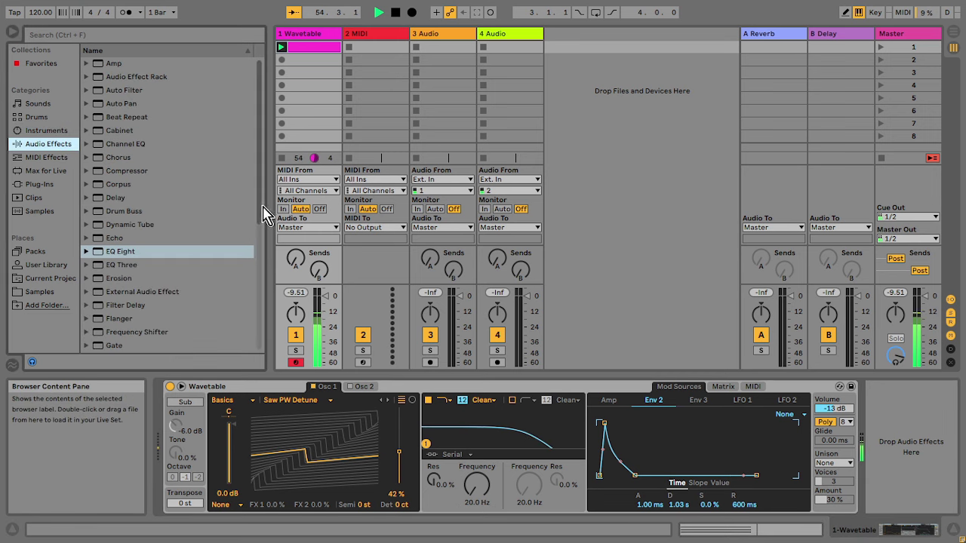
scroll(254, 252, down, 4)
scroll(256, 273, down, 4)
double_click(127, 305)
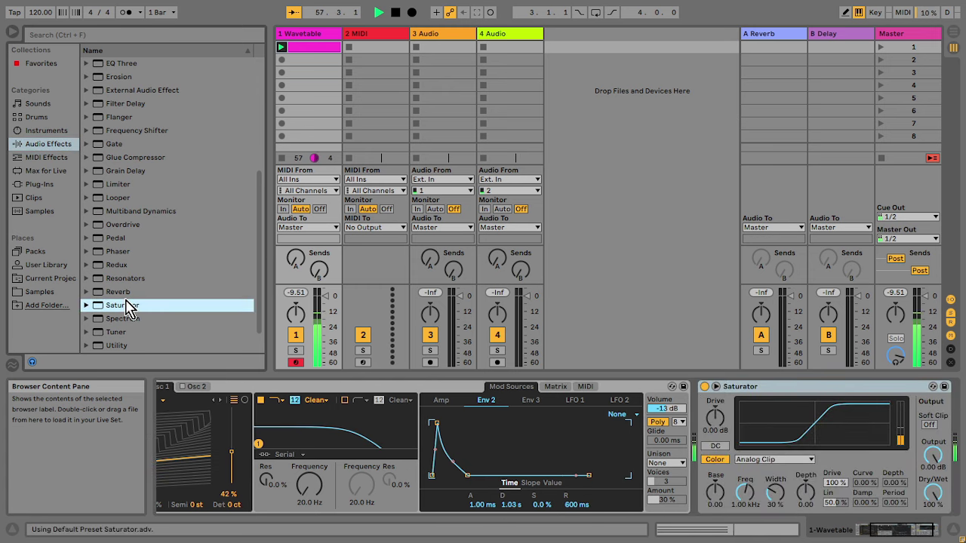
Replace the Saturator on the first track with a Reverb audio effect
click(744, 389)
key(Delete)
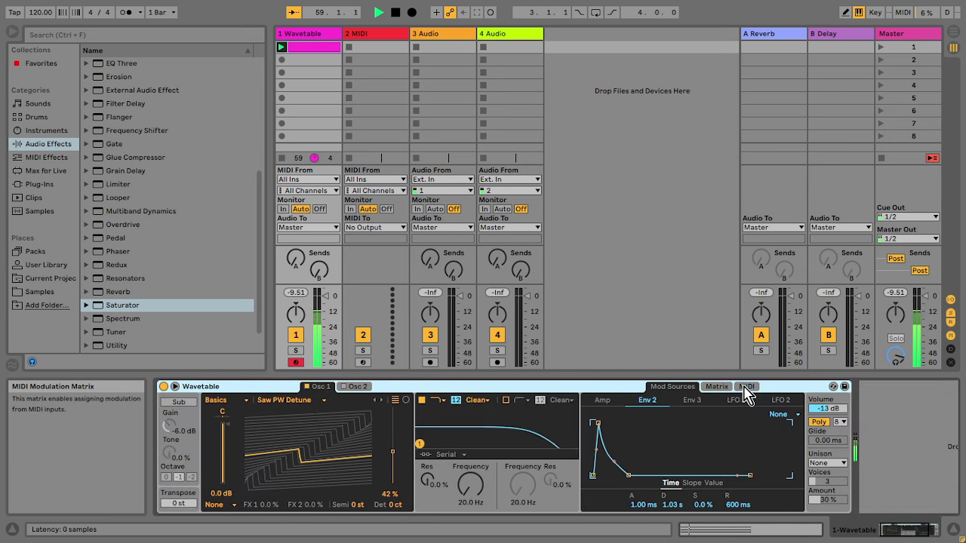
double_click(116, 294)
Set the Reverb's decay time to 5.21 s and turn off its Hi Cut input filter and High diffusion filter
drag(792, 494, 792, 464)
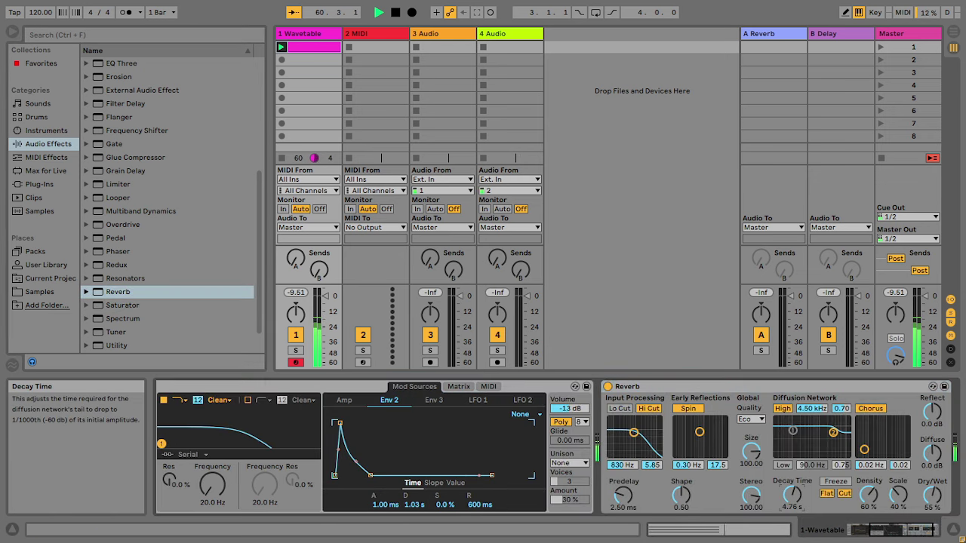
click(648, 408)
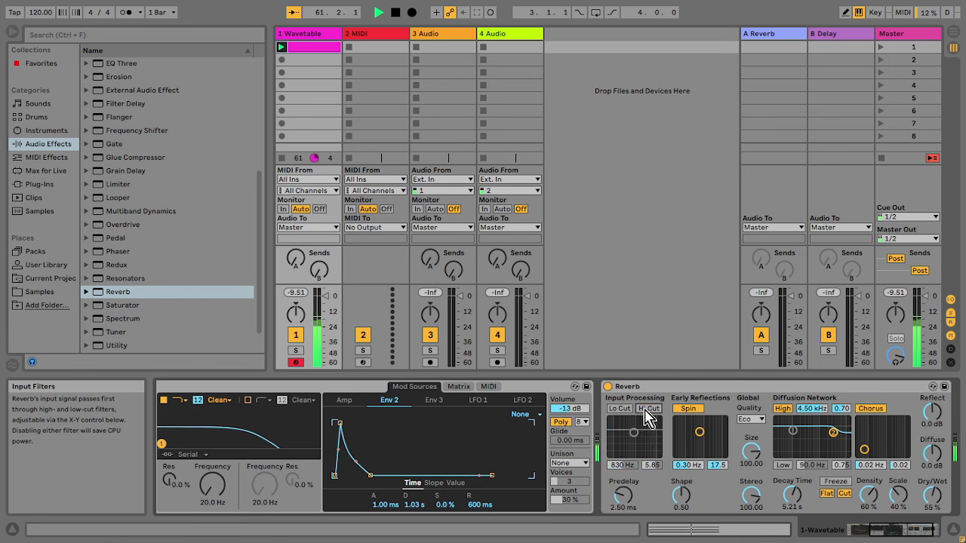
click(782, 408)
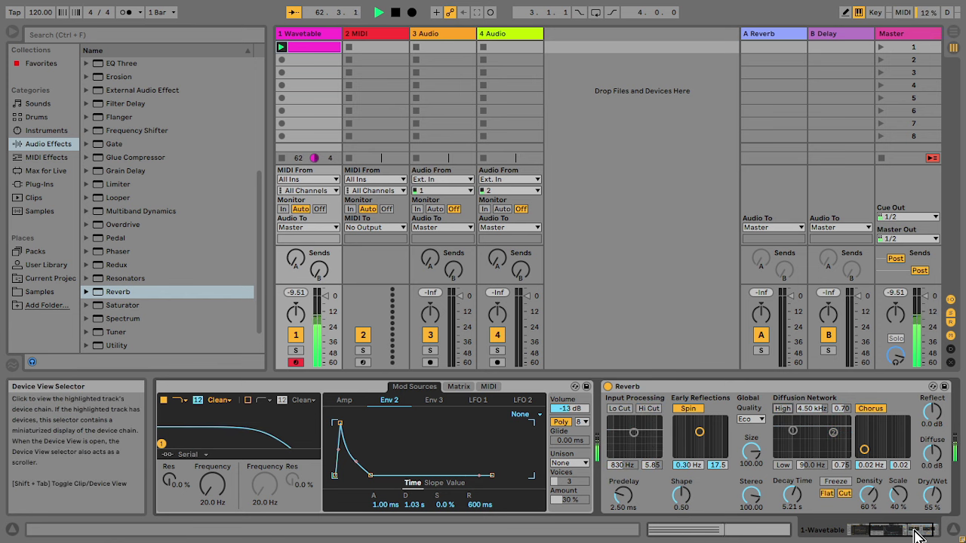
Set oscillator 1's semitone transposition to -5 st in Wavetable
drag(920, 531, 884, 534)
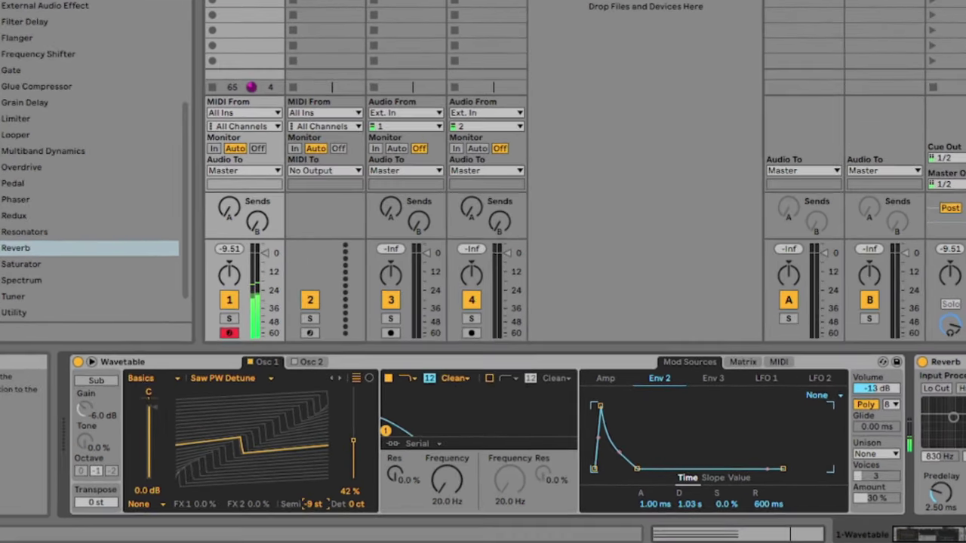
drag(332, 504, 332, 527)
drag(250, 508, 251, 501)
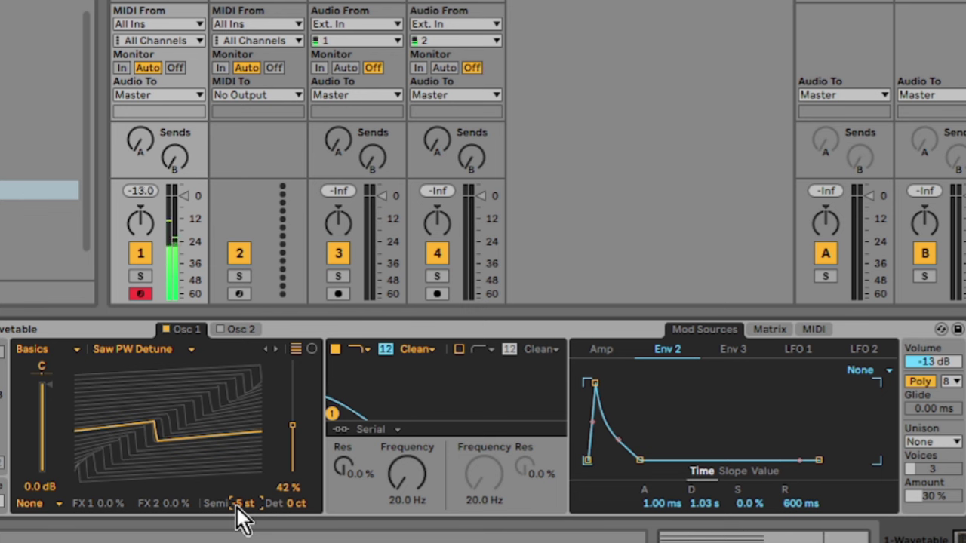
Try the Phase Sync and Position Spread unison modes and settle on Classic for Wavetable
click(928, 441)
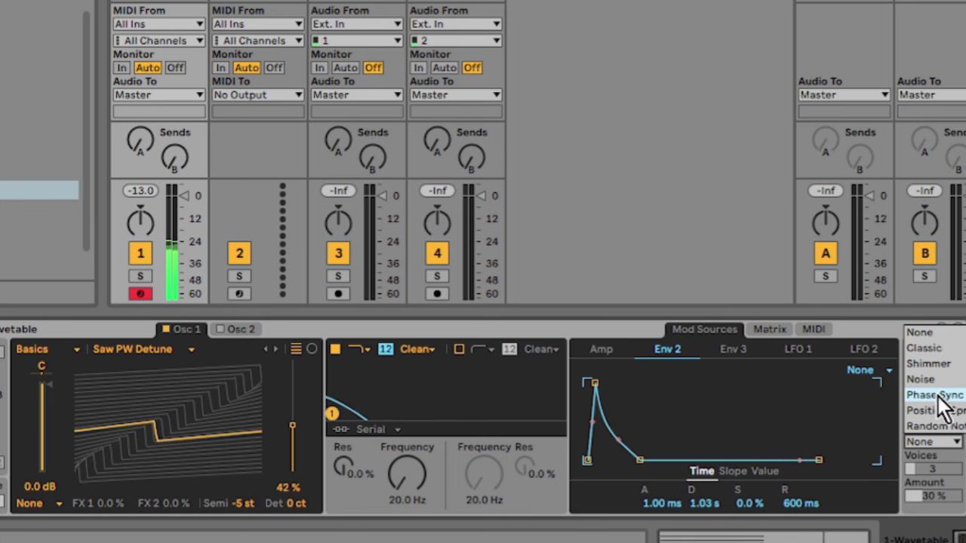
click(937, 399)
click(930, 445)
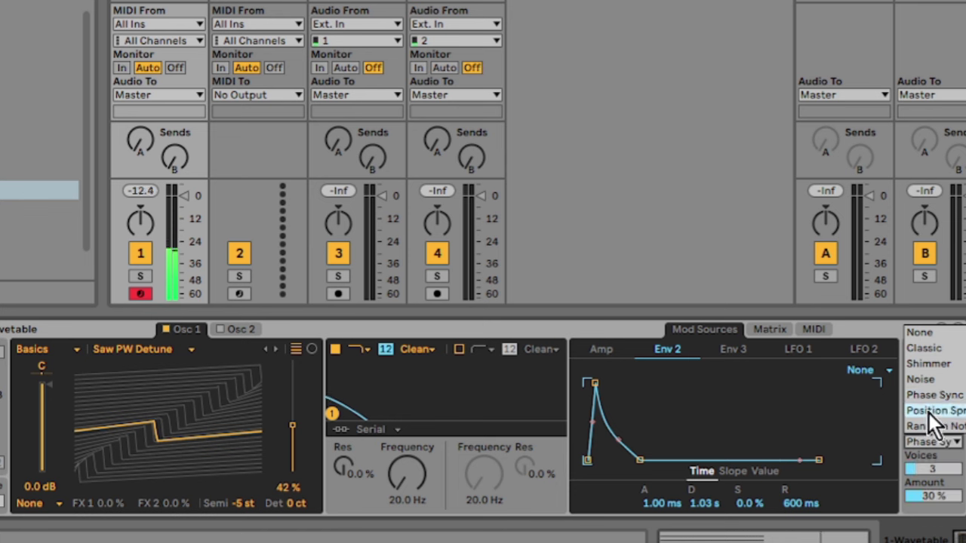
click(928, 411)
click(927, 445)
click(917, 349)
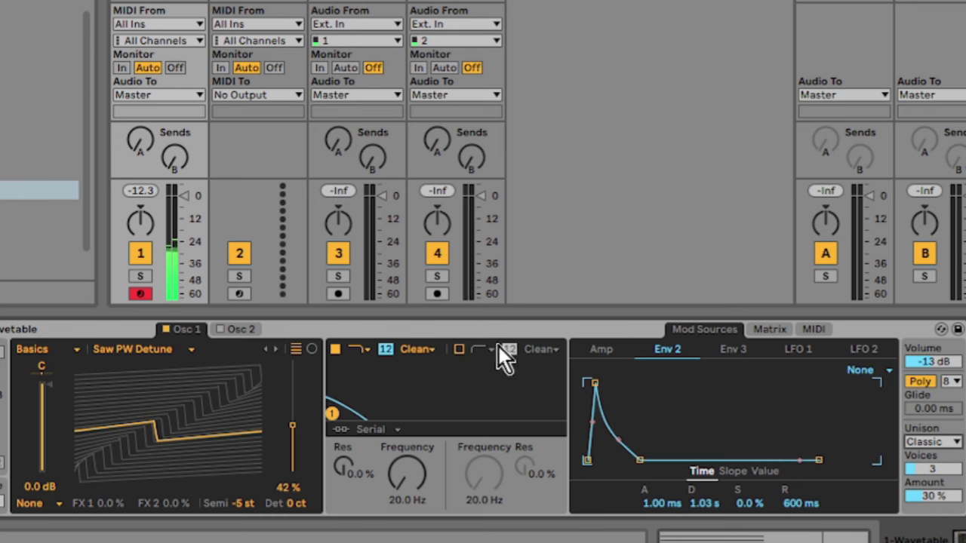
Modulate oscillator 1's position with LFO 1 at an amount of 33 and turn off LFO 1's retrigger
click(794, 350)
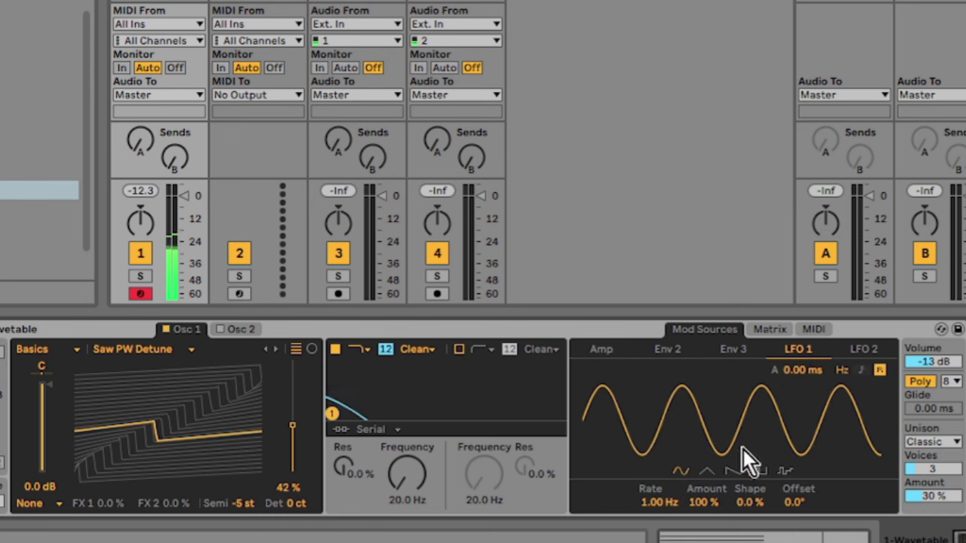
click(765, 330)
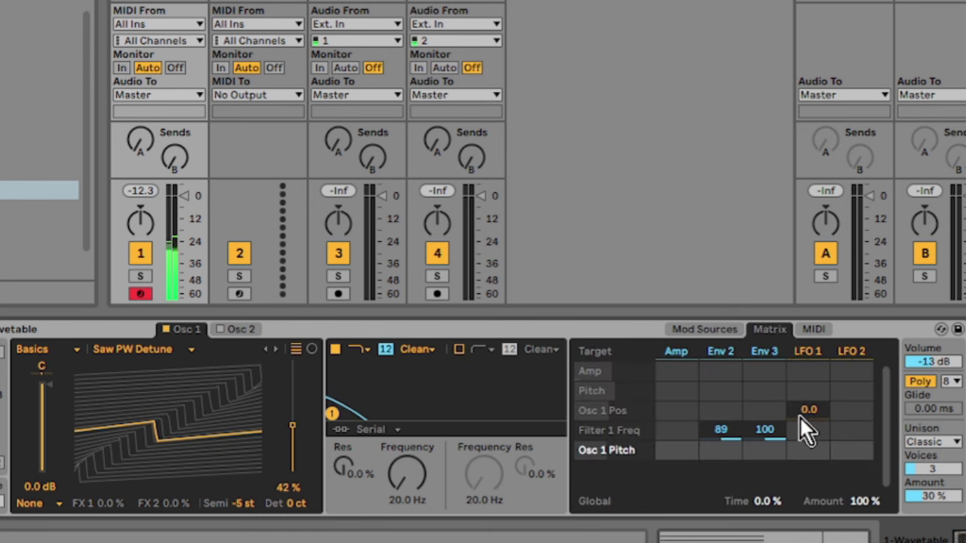
mouse_move(813, 448)
mouse_down()
mouse_move(813, 434)
mouse_move(808, 451)
mouse_up()
text(0)
key(Return)
drag(814, 417, 815, 393)
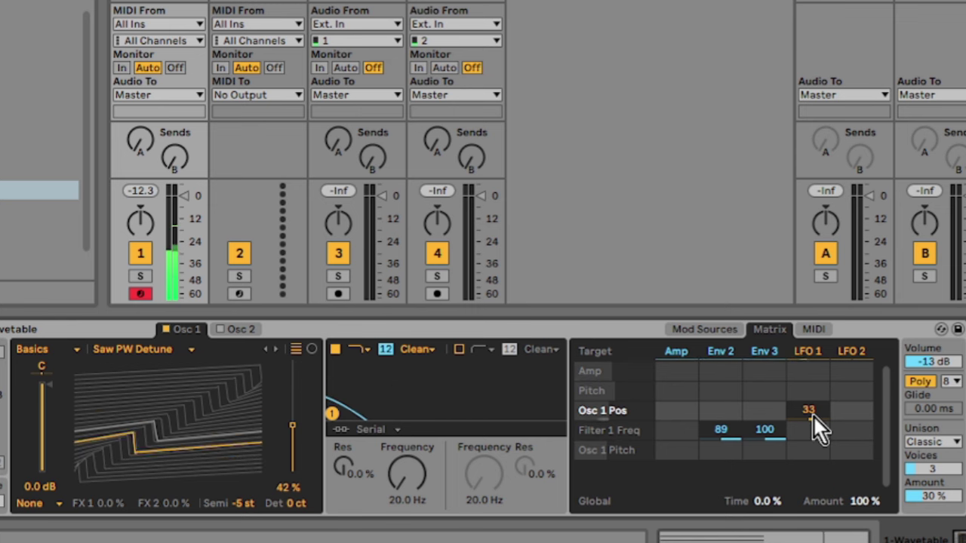
click(808, 353)
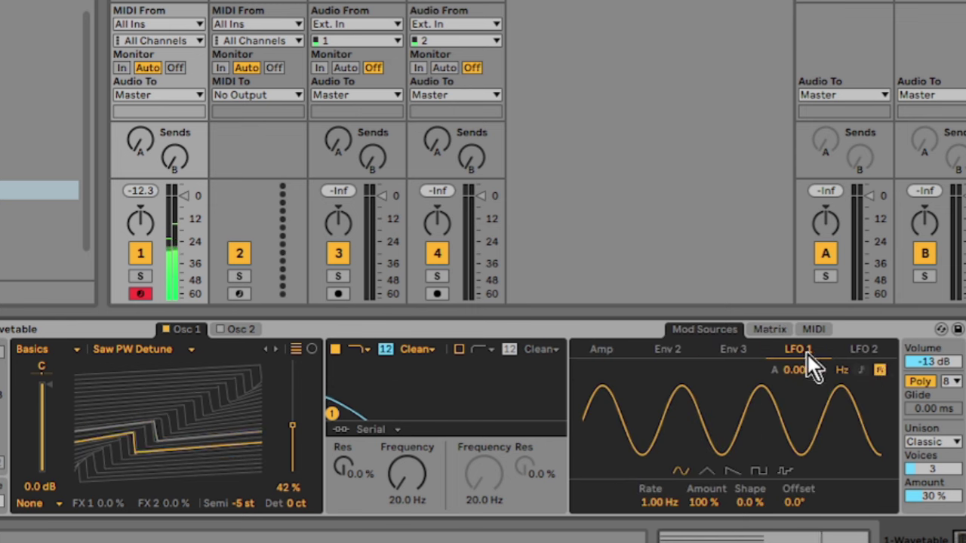
click(879, 370)
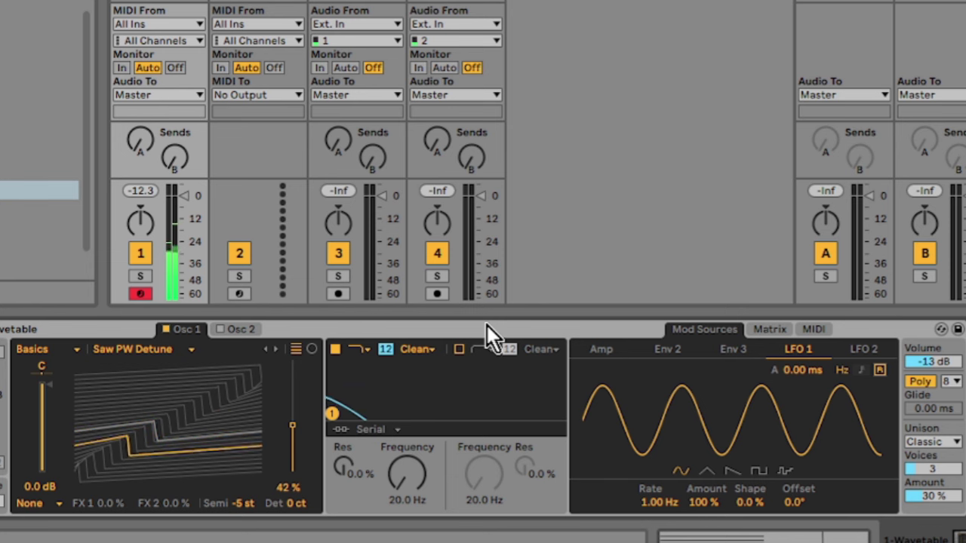
Switch filter 1 to the MS2 circuit with 8.63 dB of drive, trying the 24 dB slope before returning to 12 dB
click(387, 351)
click(416, 352)
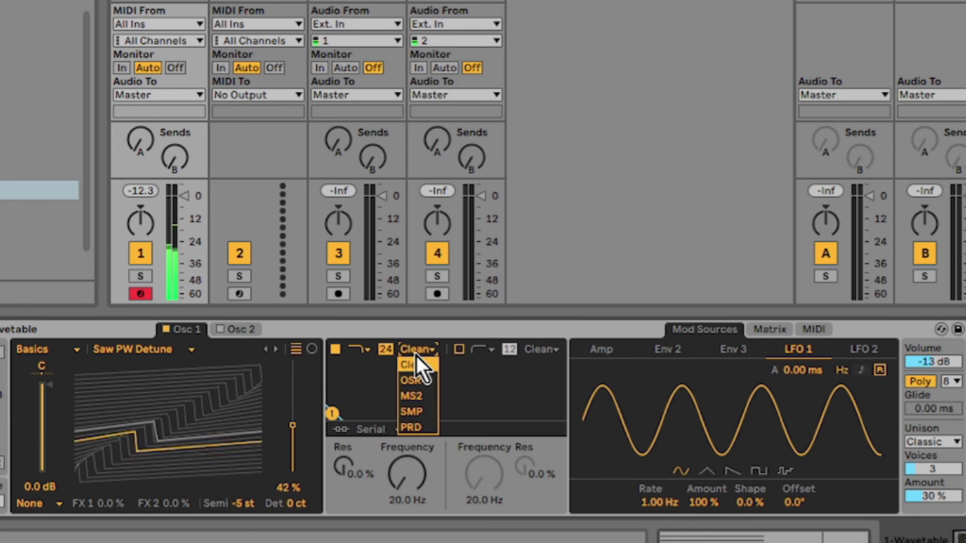
click(418, 396)
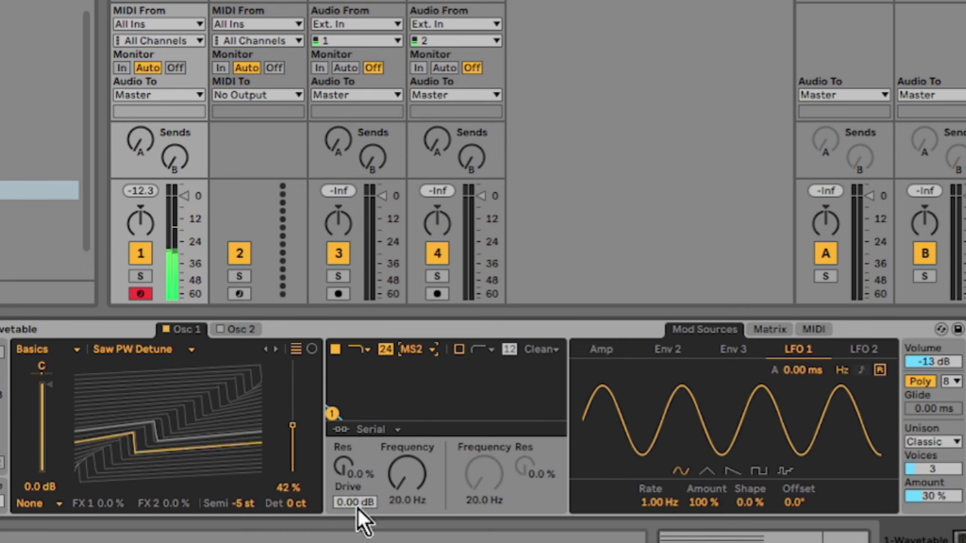
drag(358, 507, 357, 503)
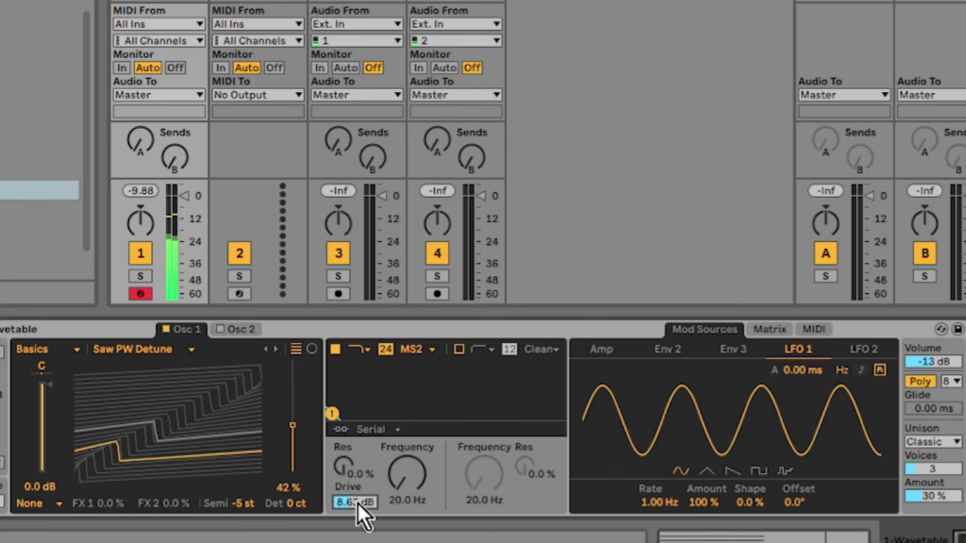
click(386, 349)
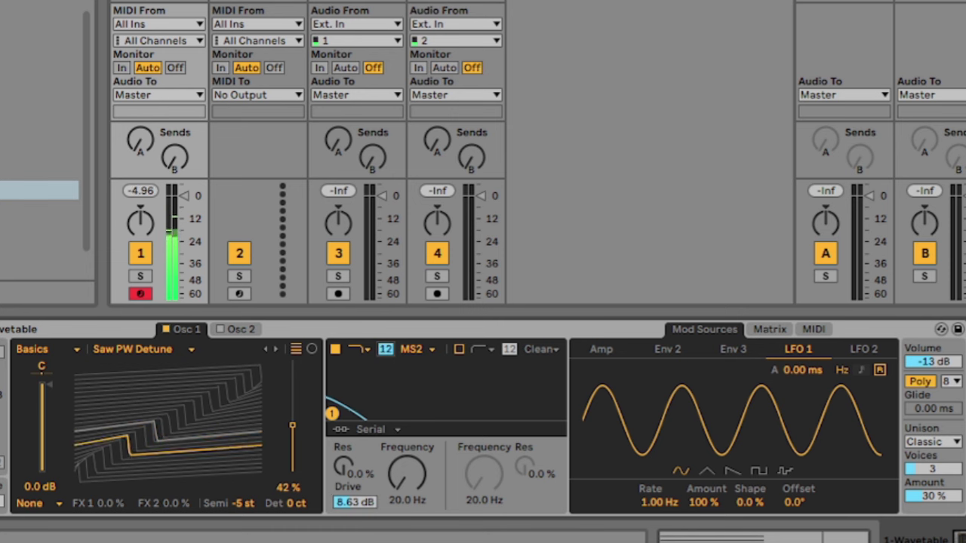
Lower Wavetable's output volume to -17 dB
mouse_move(948, 370)
mouse_down()
mouse_move(949, 396)
mouse_move(953, 375)
mouse_up()
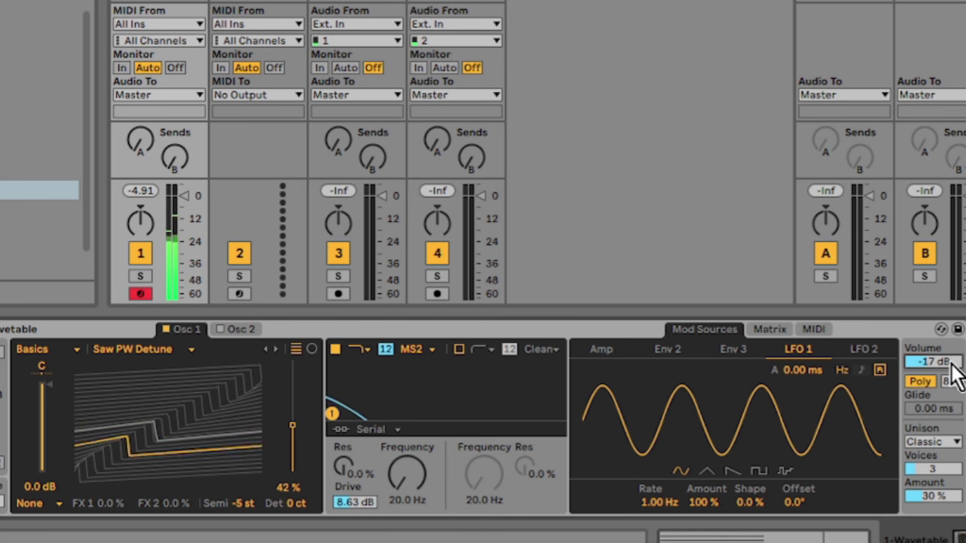
scroll(483, 419, right, 5)
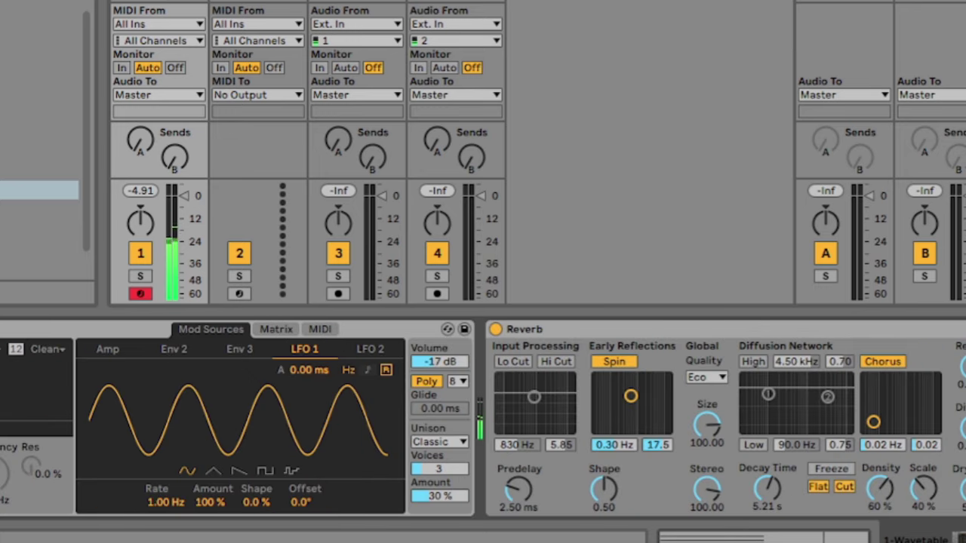
scroll(728, 335, left, 10)
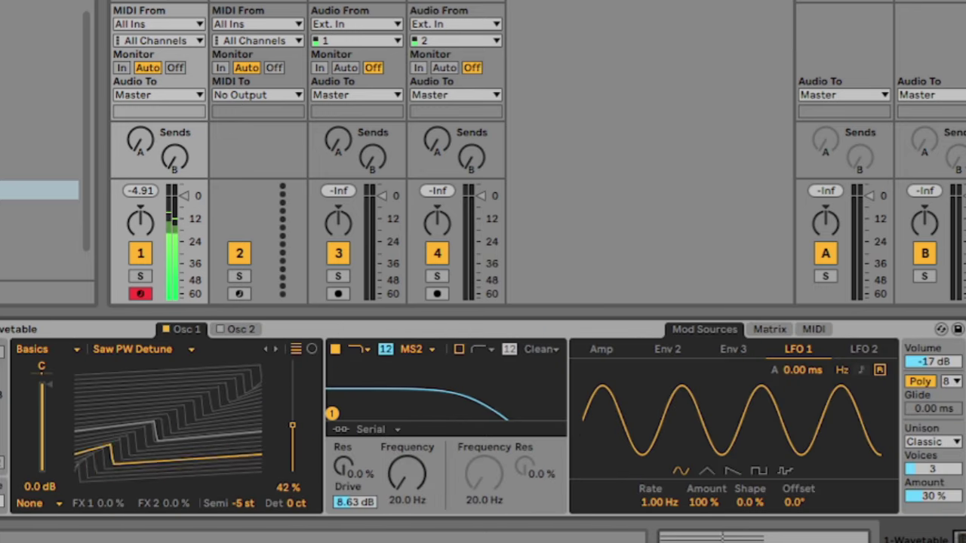
Try an Env 2 amount of 52 on filter 1's frequency, undo it, and set the Env 3 amount to 69
click(727, 350)
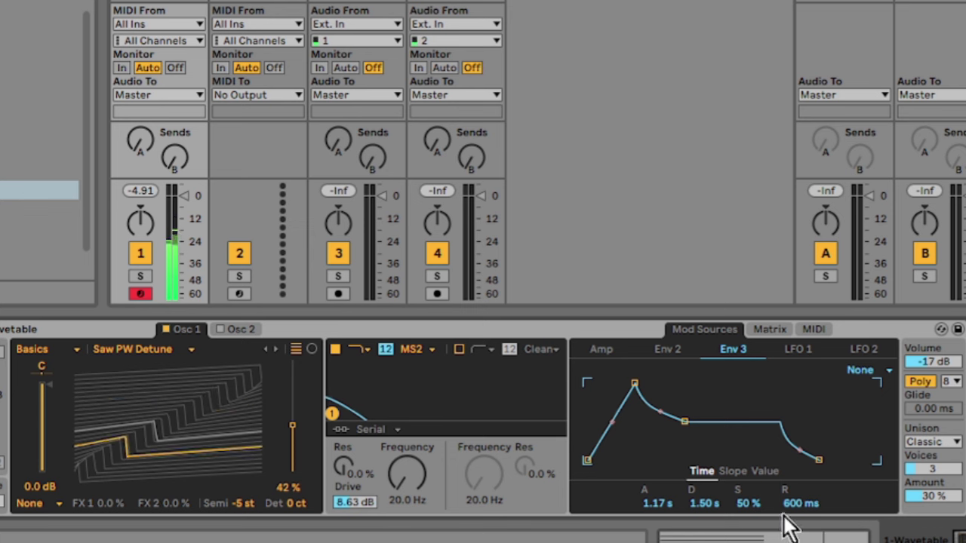
click(758, 330)
drag(733, 439, 734, 457)
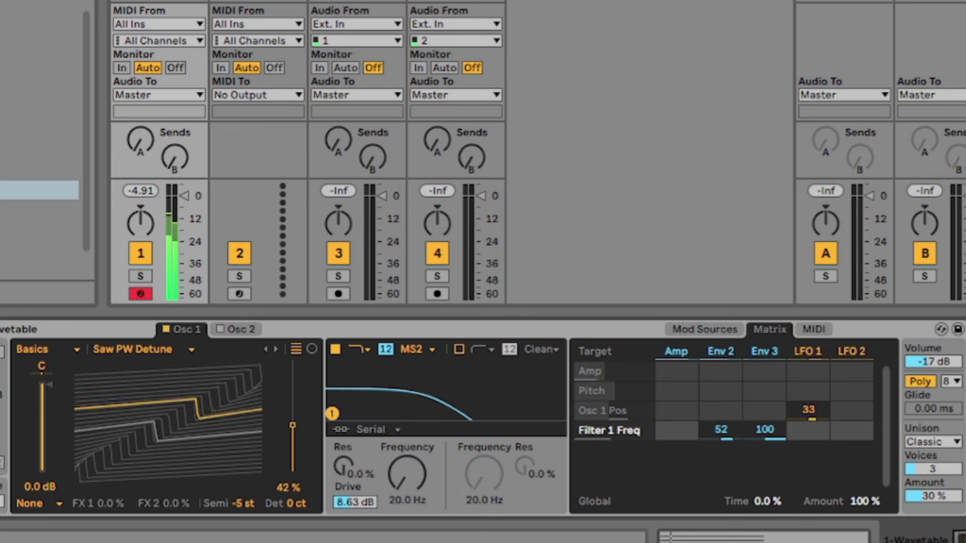
drag(764, 438, 729, 443)
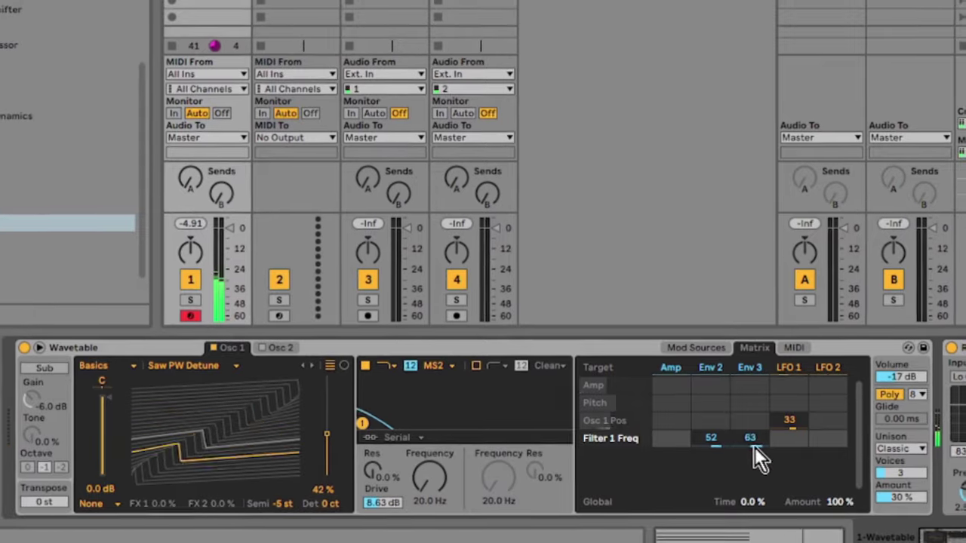
key(ctrl+z)
key(ctrl+z)
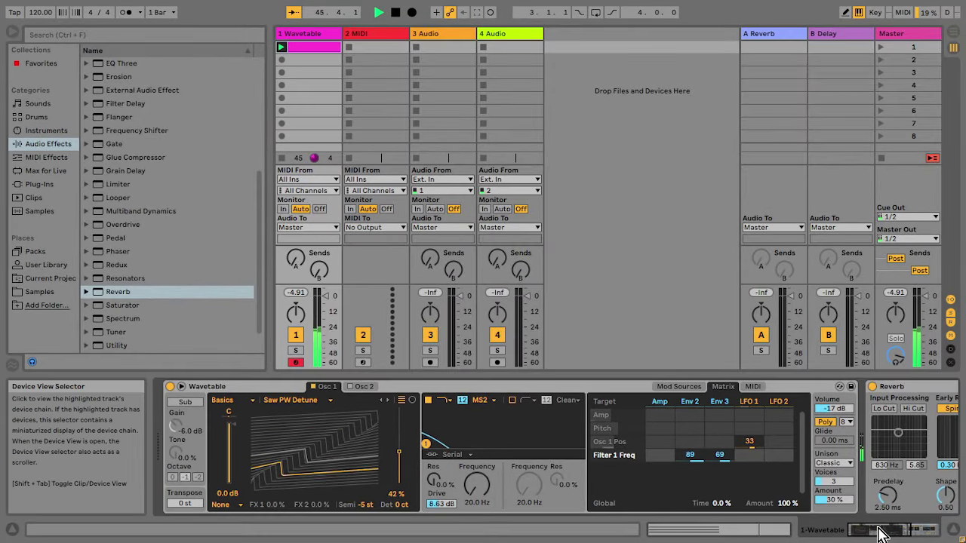
Add a Phaser audio effect after the Reverb and set its frequency to 1.52 kHz and feedback to 0.88
click(881, 533)
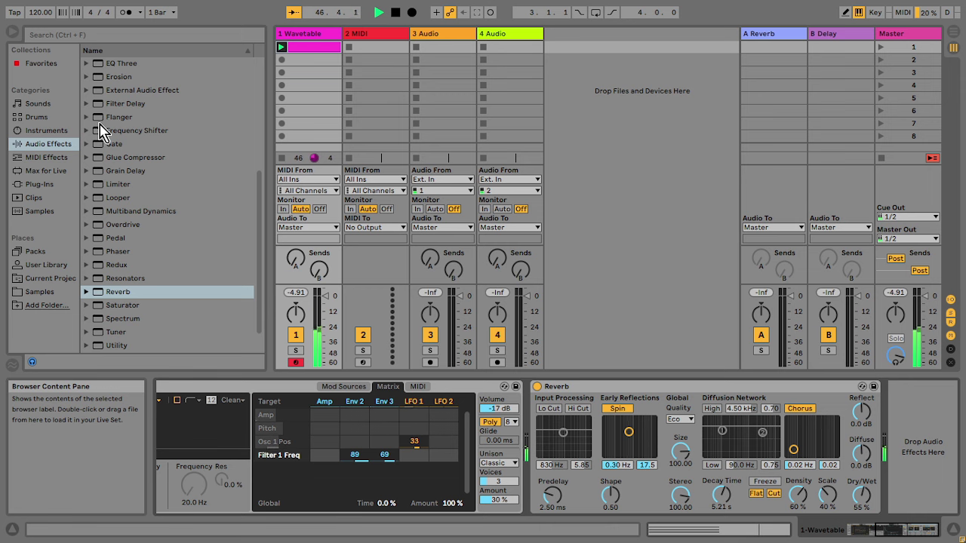
drag(262, 192, 263, 71)
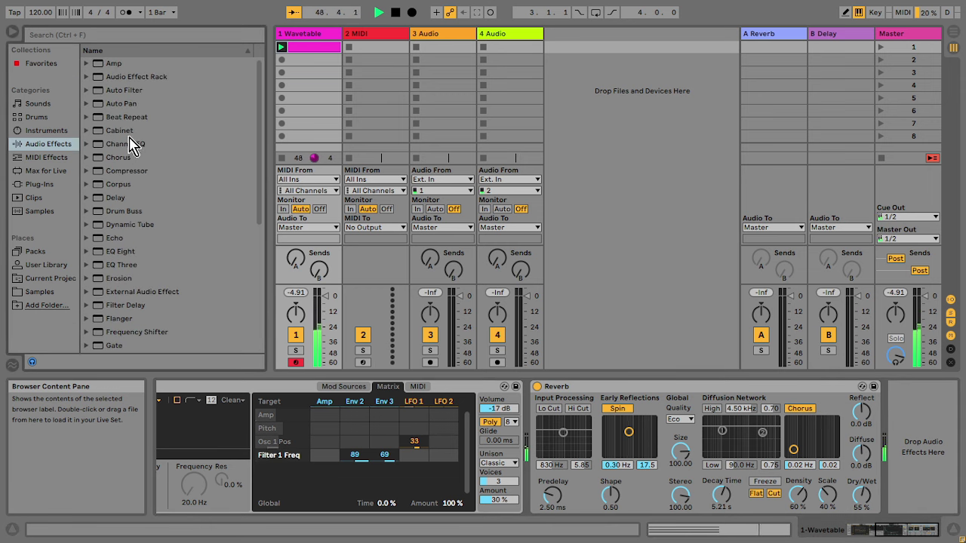
drag(258, 198, 247, 306)
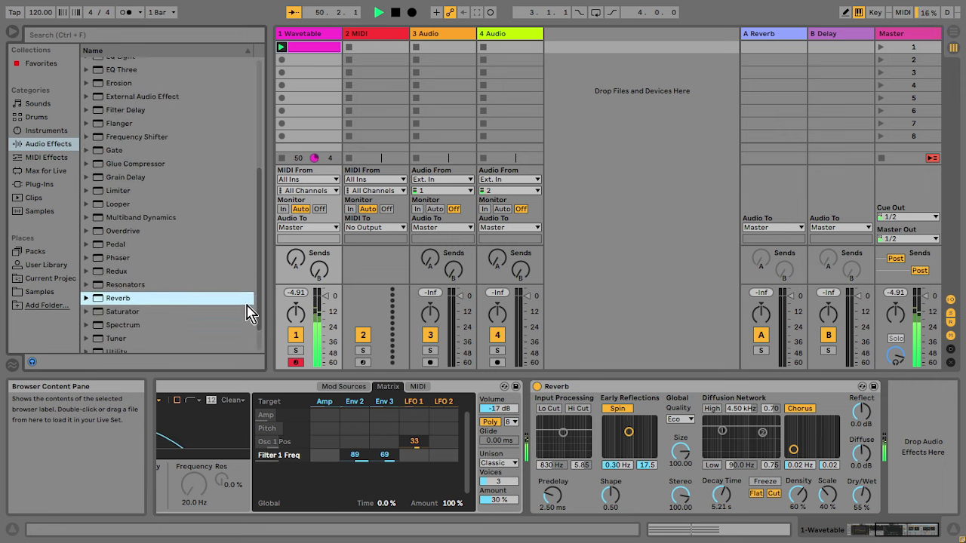
double_click(121, 254)
drag(796, 483, 814, 452)
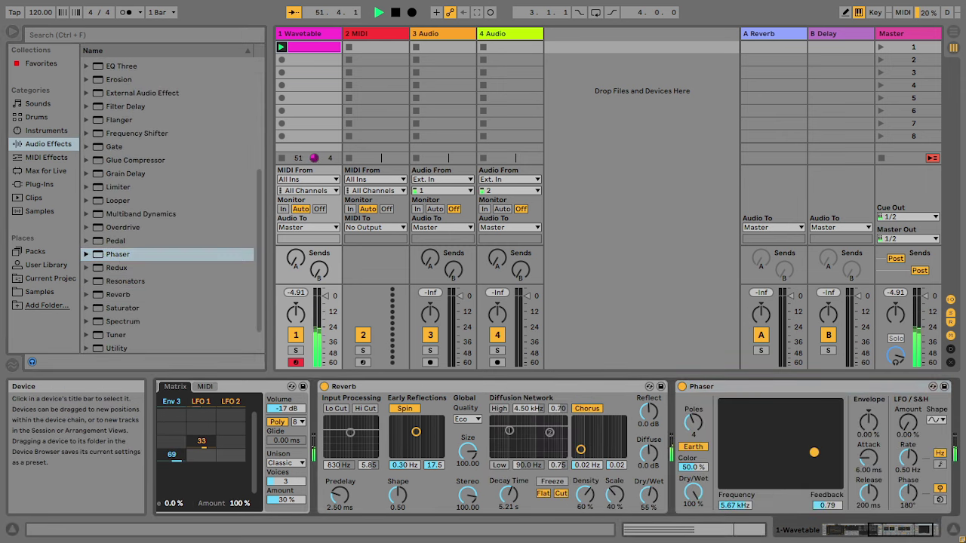
Load the Discord preset into the Phaser and set its frequency to 4.47 kHz and feedback to 0.85
click(932, 387)
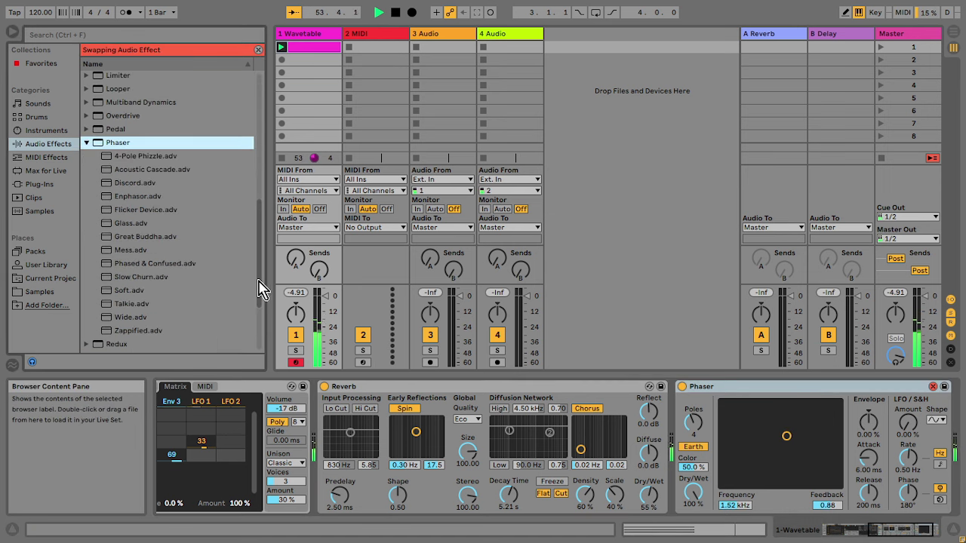
click(147, 183)
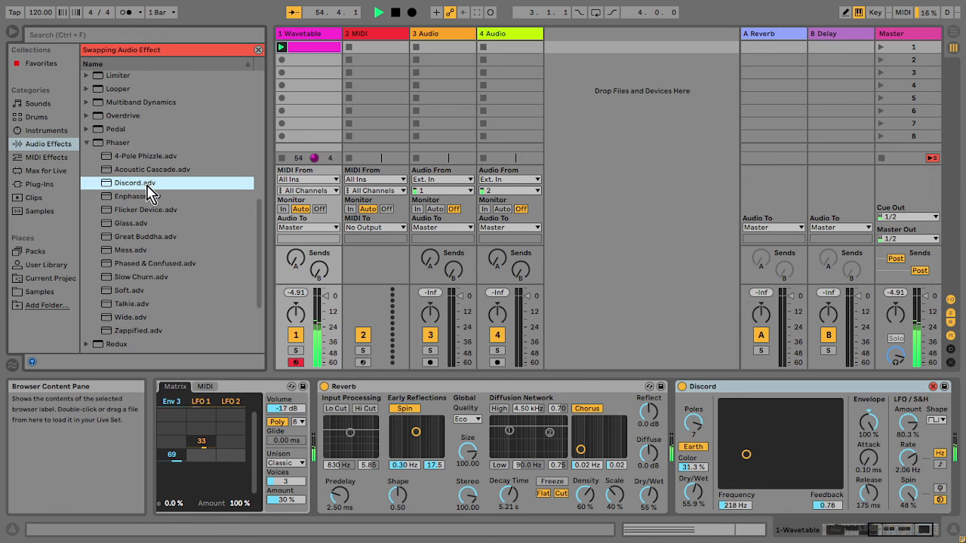
drag(748, 457, 813, 444)
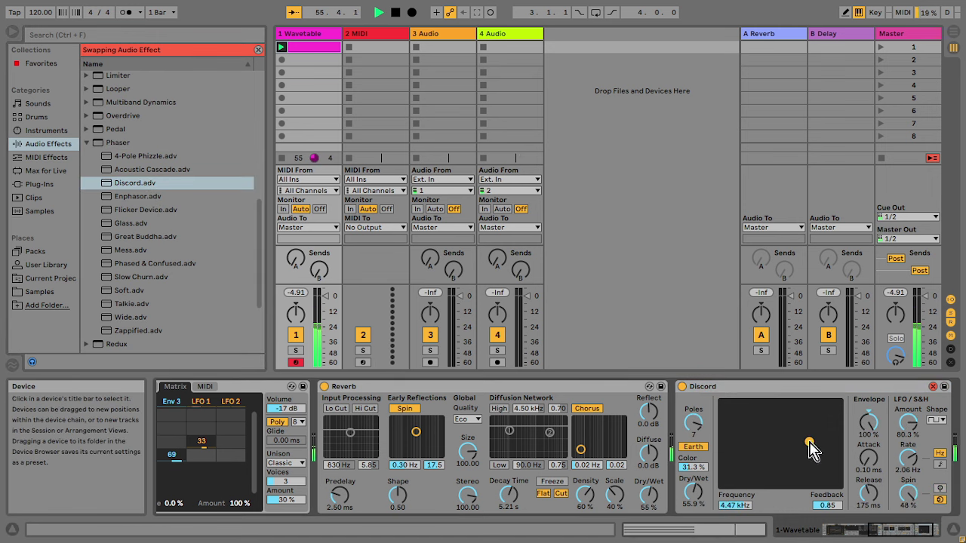
Move the Discord phaser ahead of the Reverb in the device chain
click(716, 387)
drag(413, 413, 416, 415)
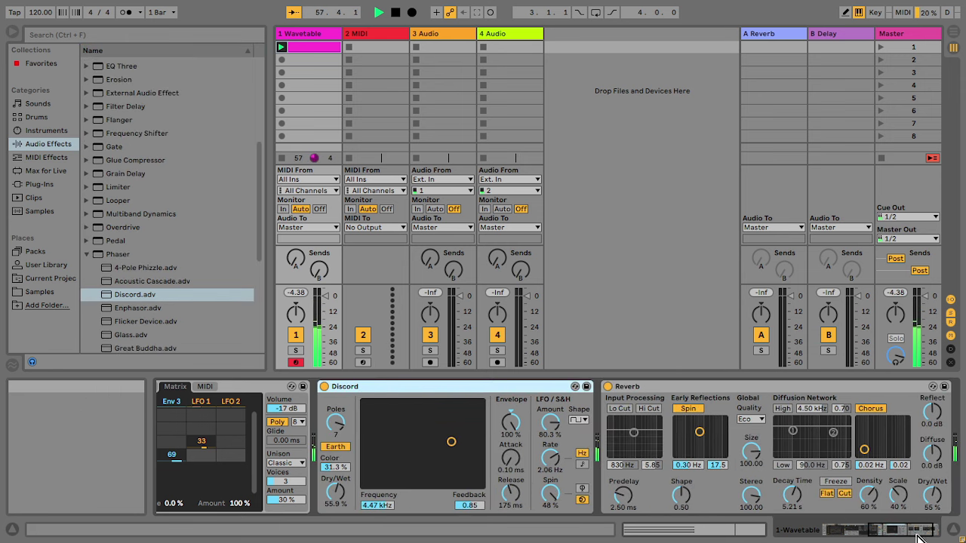
Set the attack of Wavetable's Amp envelope to 112 ms
drag(902, 532, 877, 531)
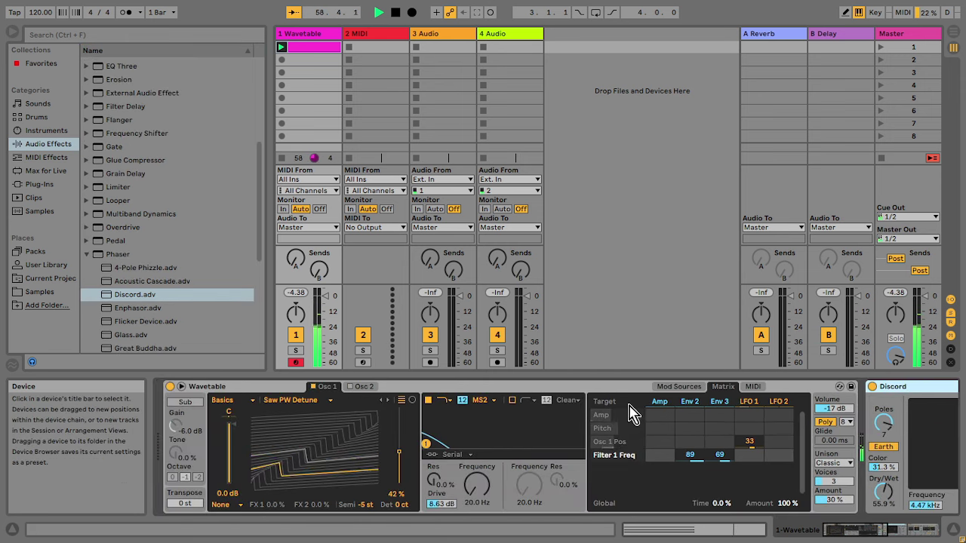
click(659, 403)
mouse_move(646, 506)
mouse_down()
mouse_move(645, 475)
mouse_move(645, 489)
mouse_up()
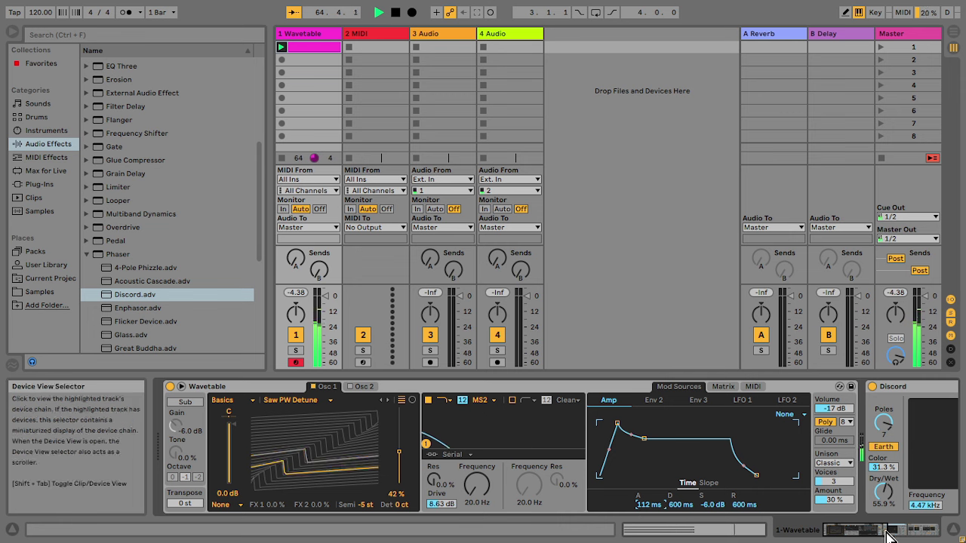
Add Multiband Dynamics' OTT preset after the Reverb, setting its Amount to 56% and high split frequency to 6.99 kHz
drag(857, 531, 943, 532)
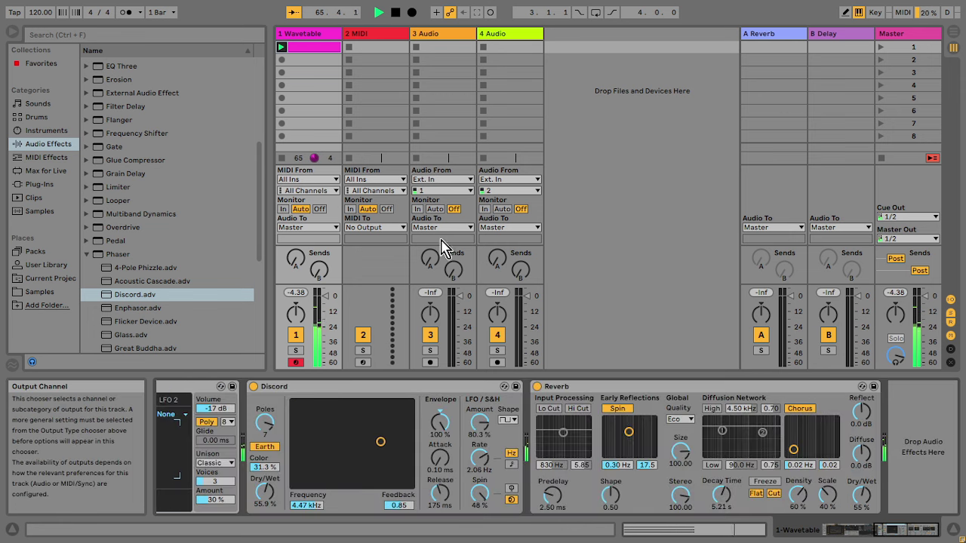
mouse_move(263, 207)
mouse_down()
mouse_move(257, 161)
mouse_move(260, 199)
mouse_up()
click(87, 239)
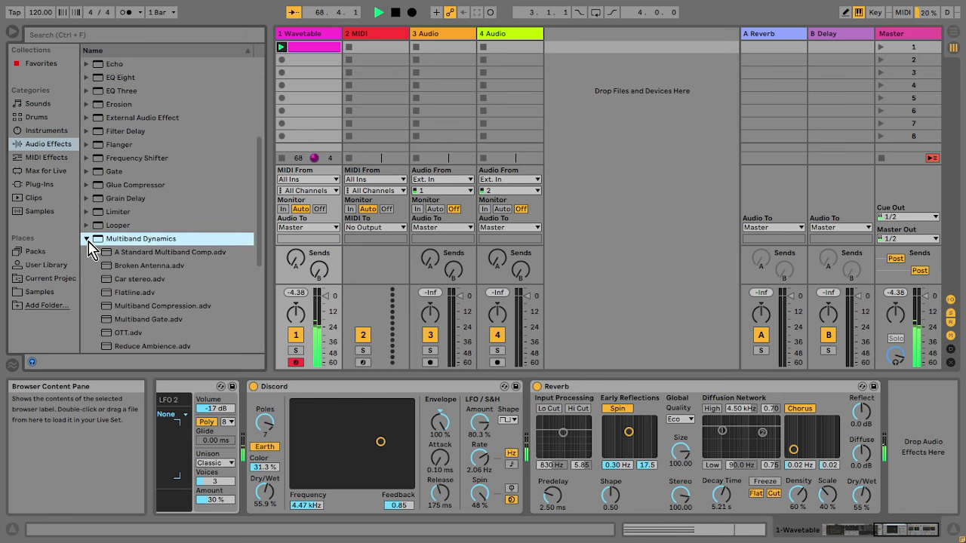
scroll(174, 286, down, 3)
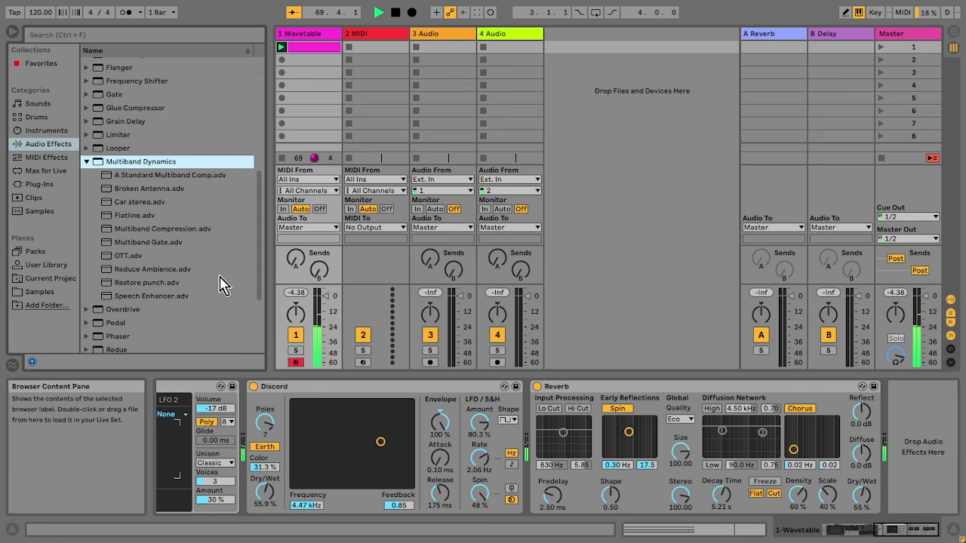
double_click(128, 256)
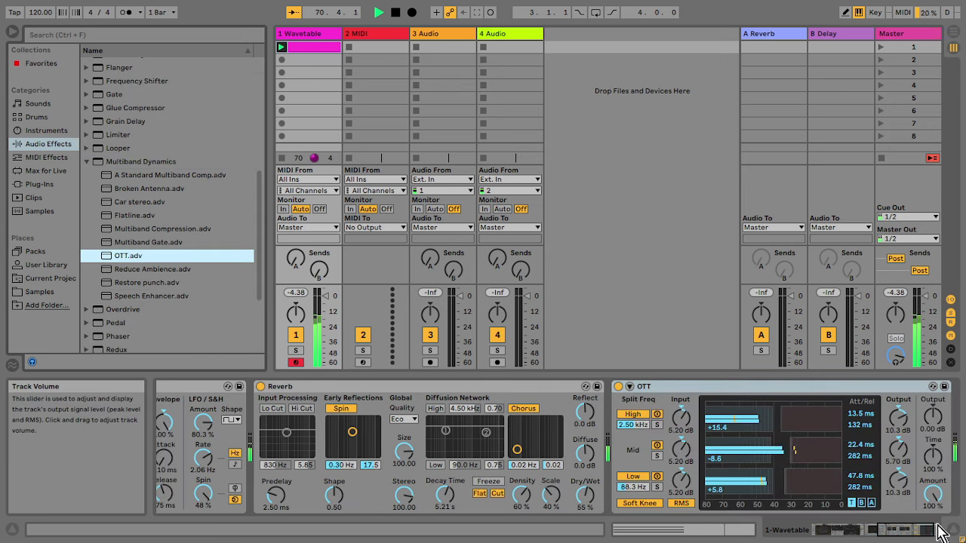
drag(933, 497, 933, 534)
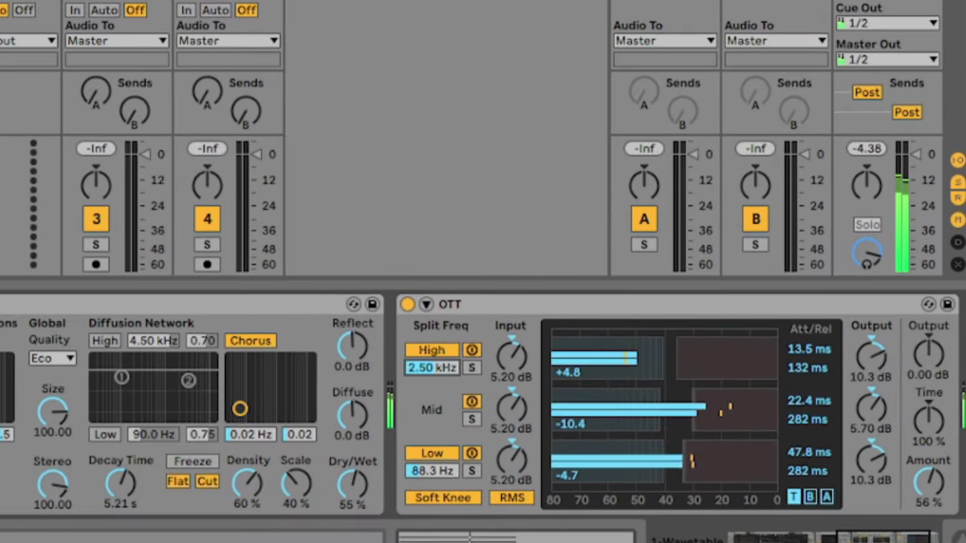
drag(474, 374, 432, 362)
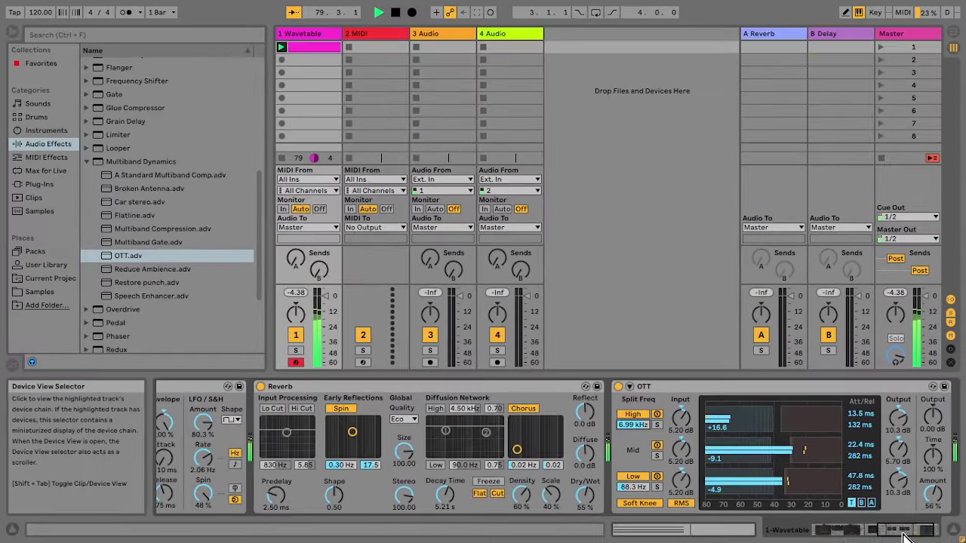
Add the Max for Live LFO audio effect after OTT at the end of the device chain
click(905, 536)
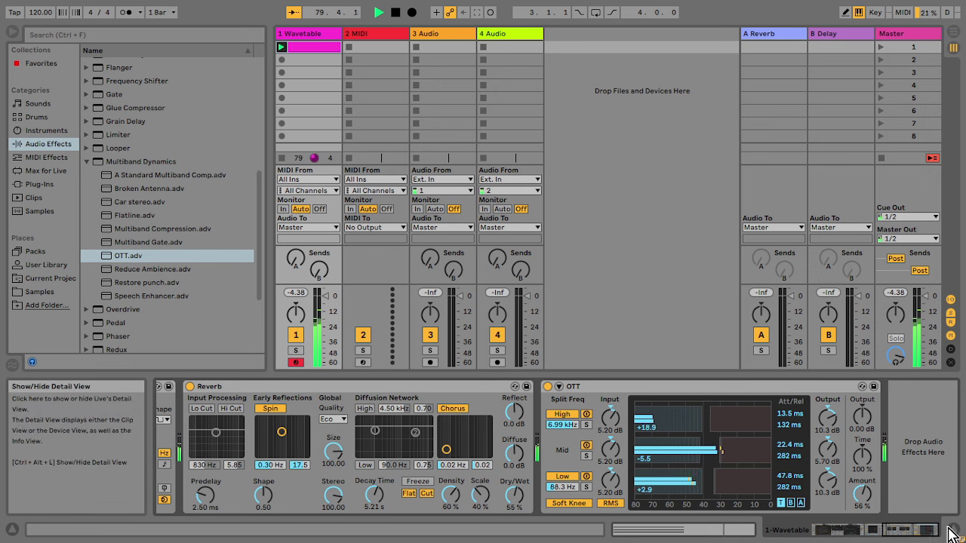
click(51, 173)
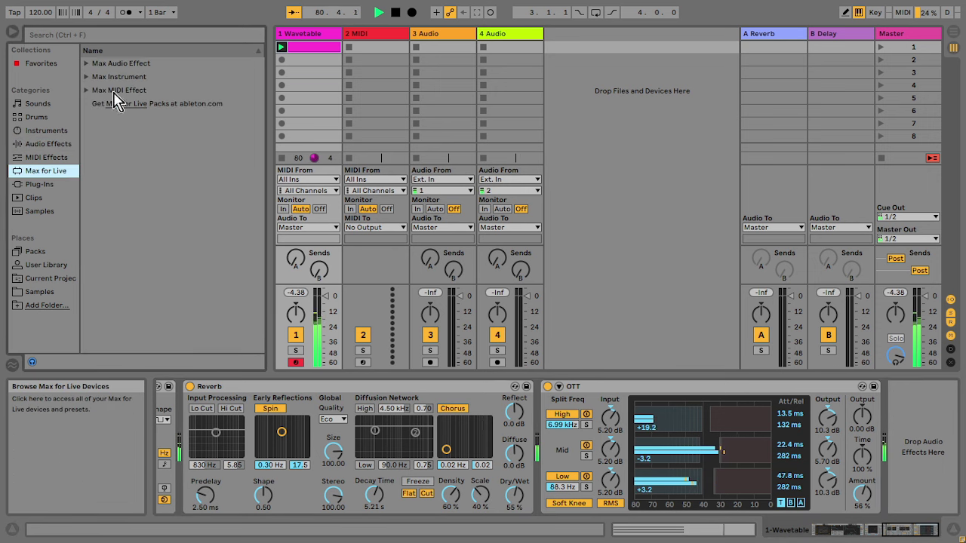
click(88, 65)
click(132, 146)
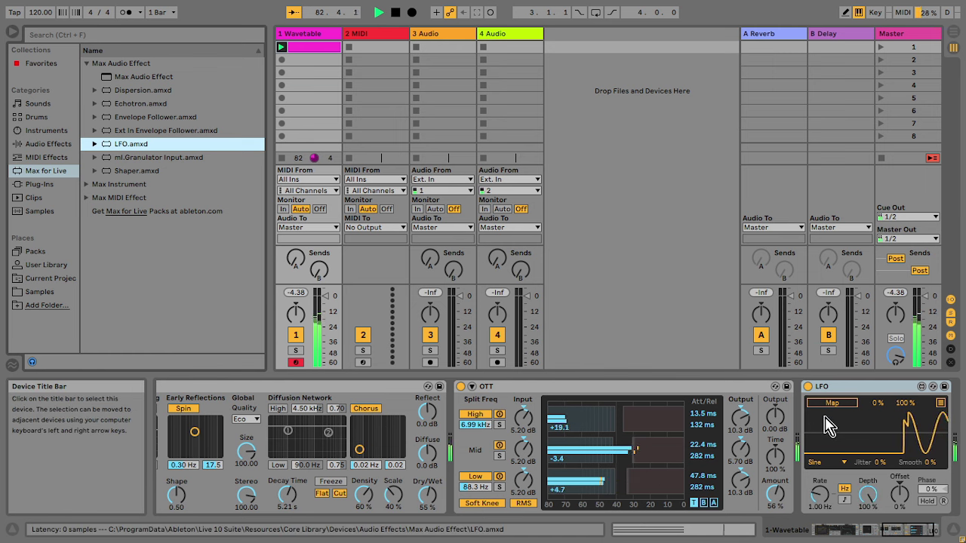
Map the LFO to OTT's mid-high crossover frequency, with a tempo-synced rate of 2 and a depth of 68.5%
click(830, 405)
click(477, 424)
click(845, 499)
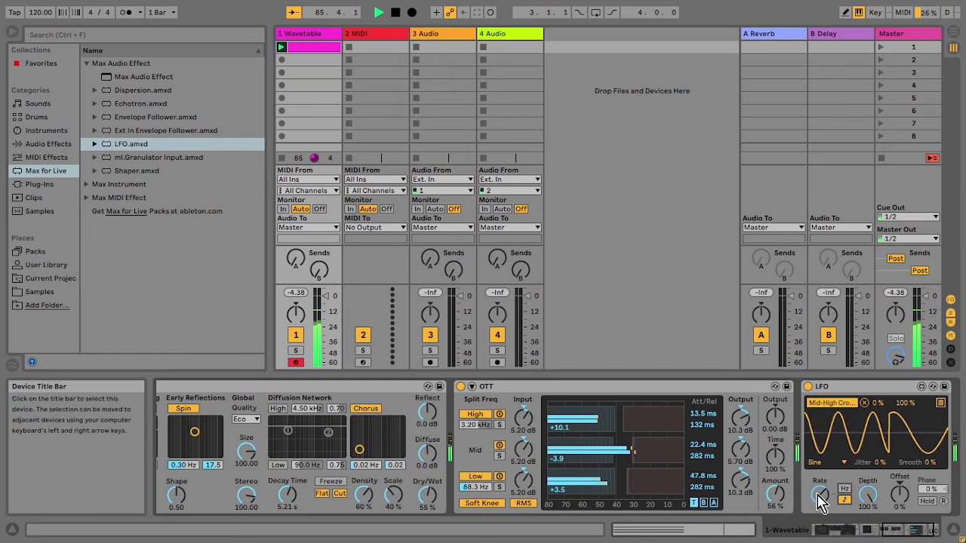
drag(817, 495, 817, 495)
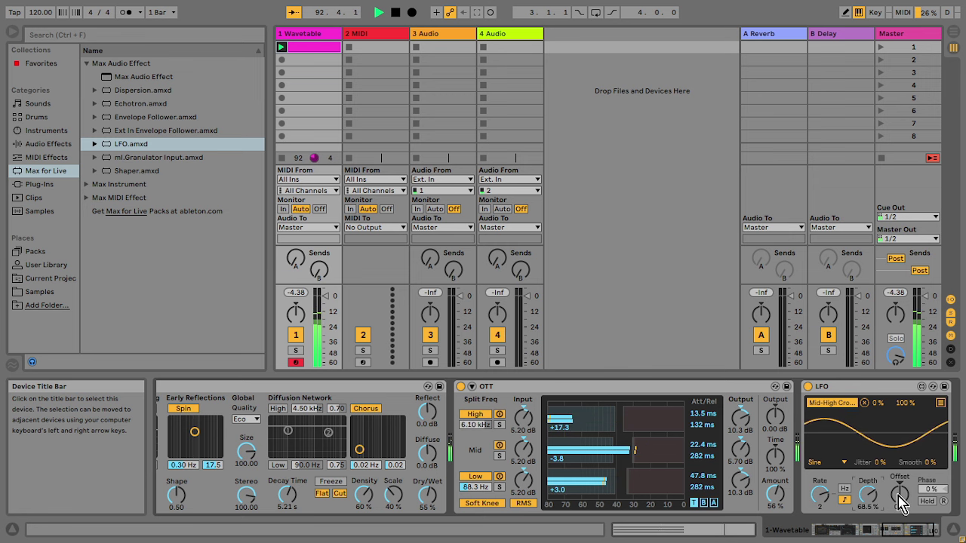
Add a Delay audio effect after the LFO and set its filter to 1.39 kHz with a width of 4.86
drag(904, 529, 920, 531)
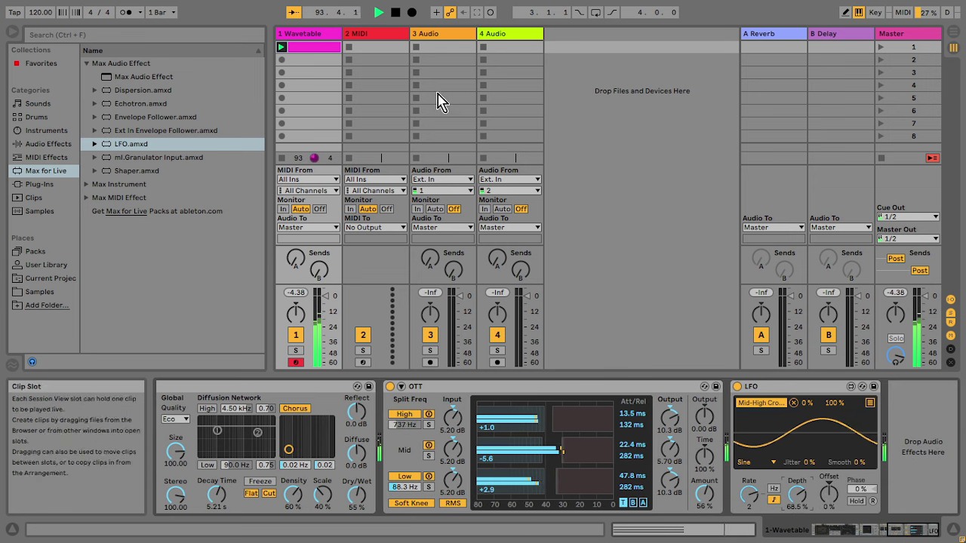
click(47, 144)
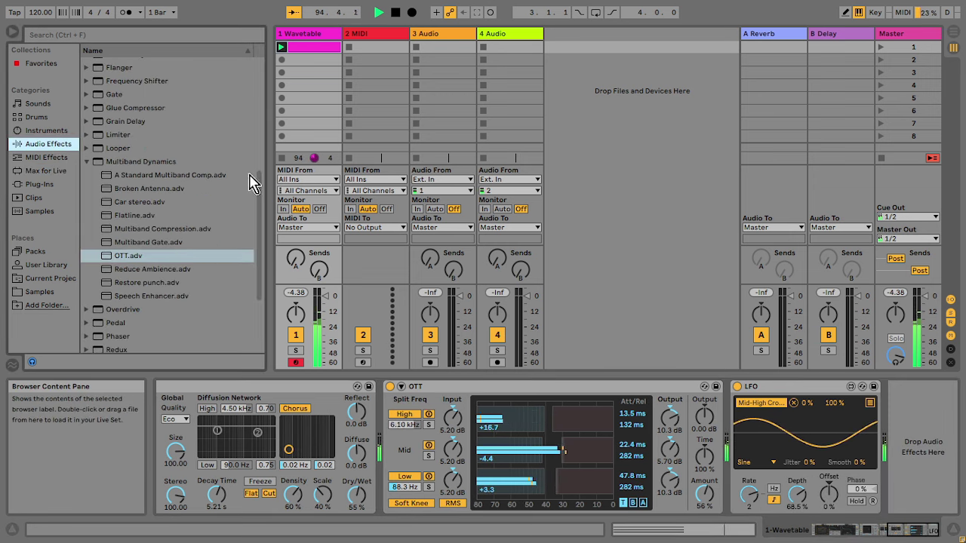
drag(261, 201, 257, 100)
double_click(120, 182)
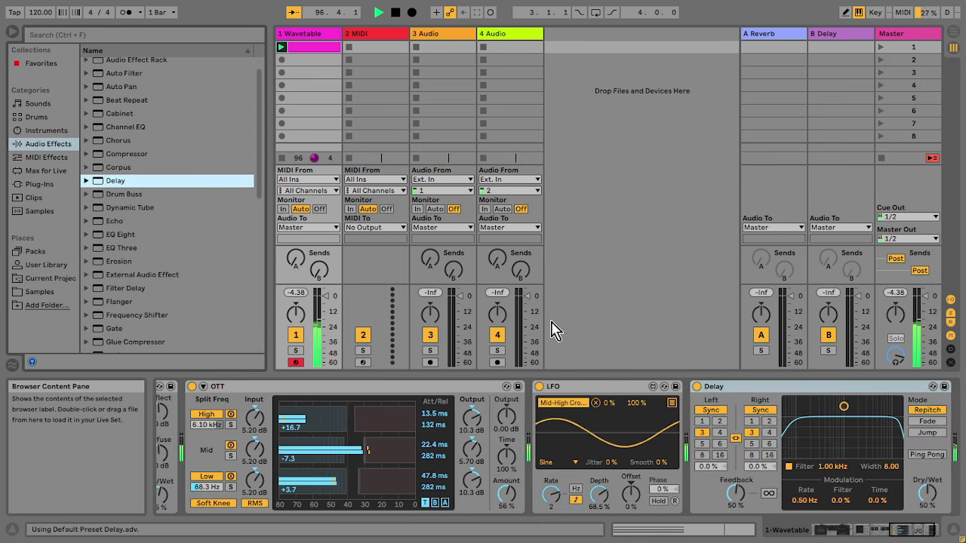
drag(854, 420, 862, 437)
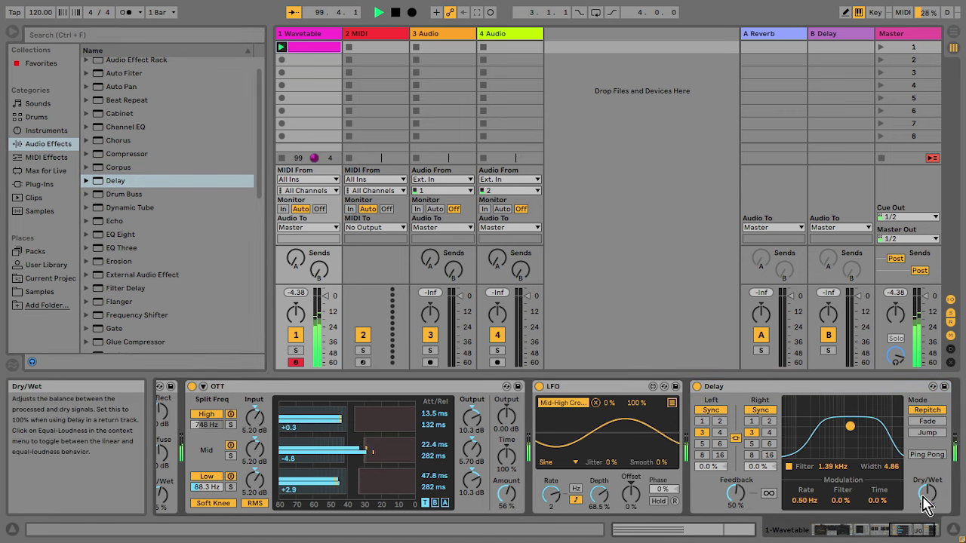
Turn on the second oscillator in Wavetable
click(919, 532)
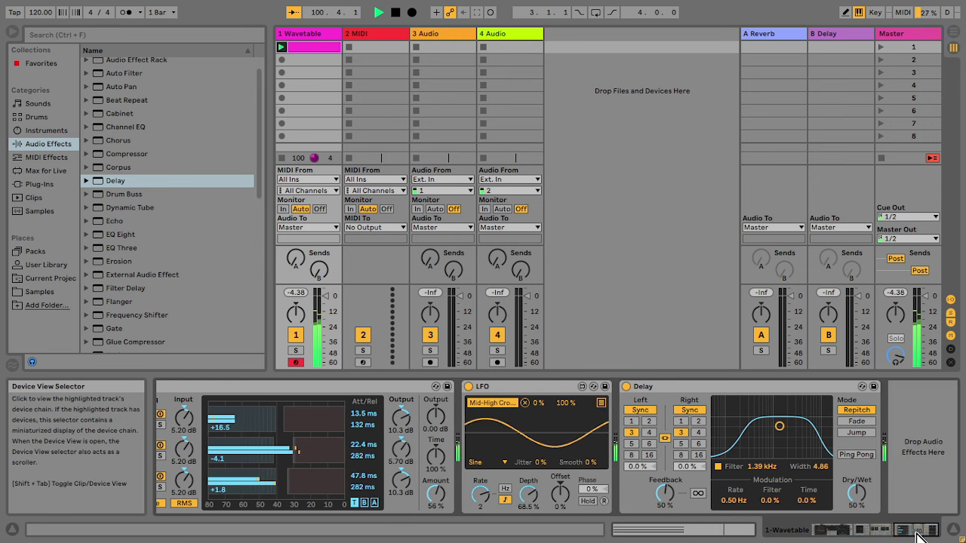
click(848, 533)
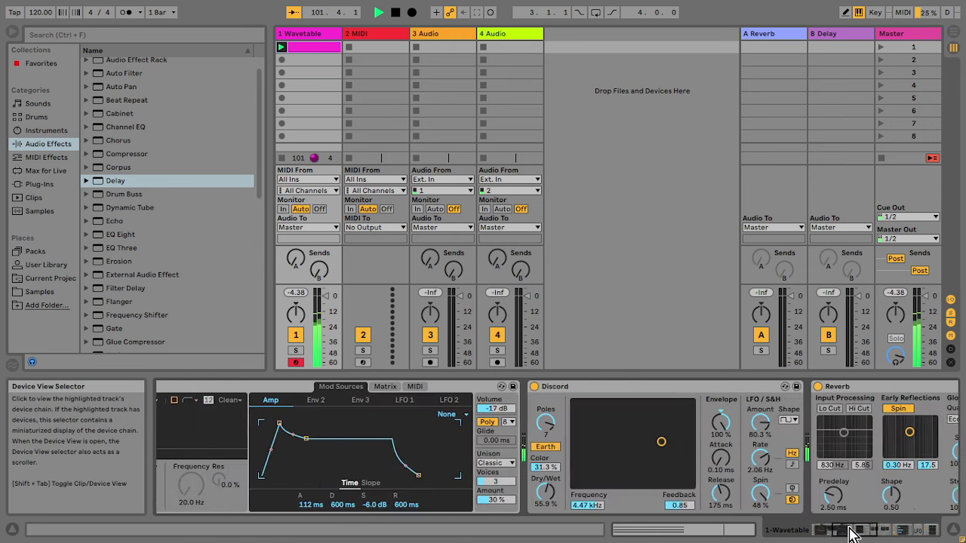
click(836, 533)
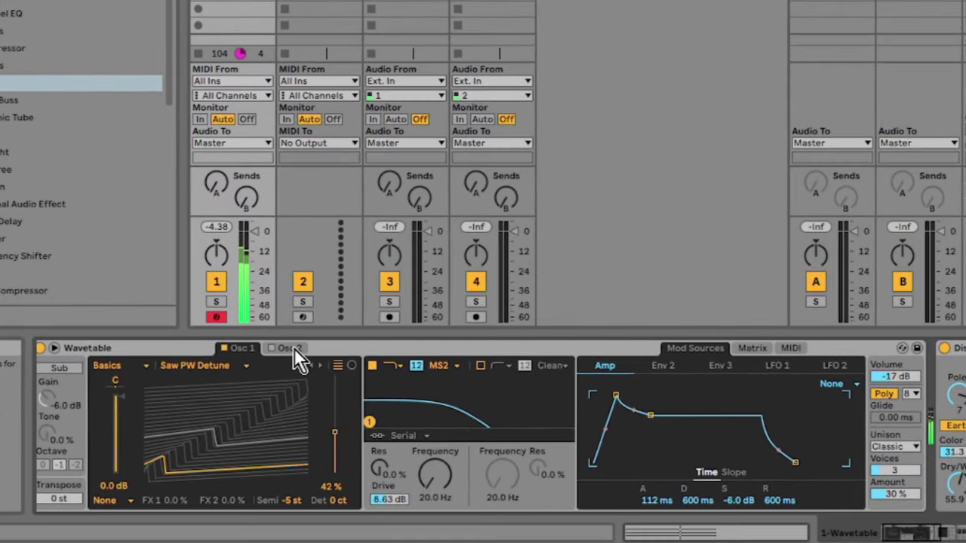
click(310, 361)
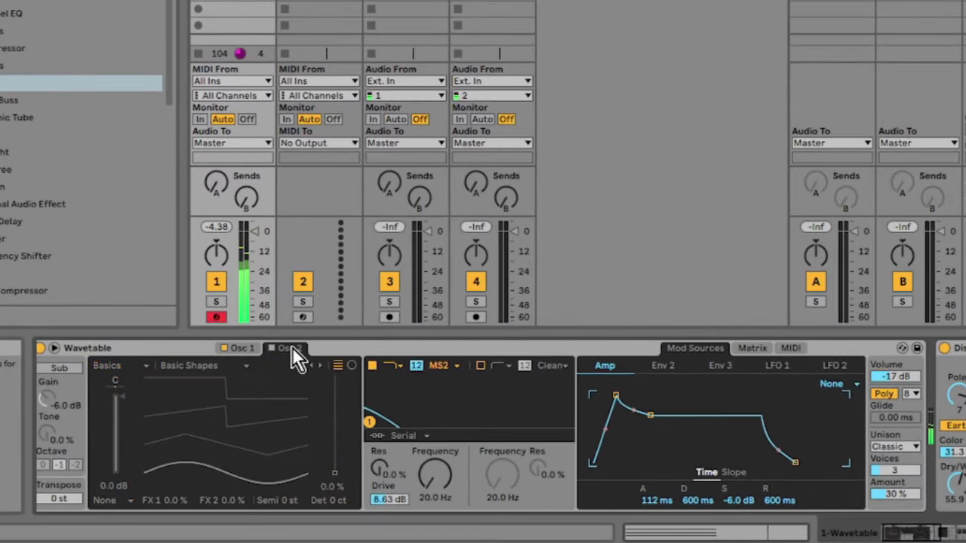
click(272, 348)
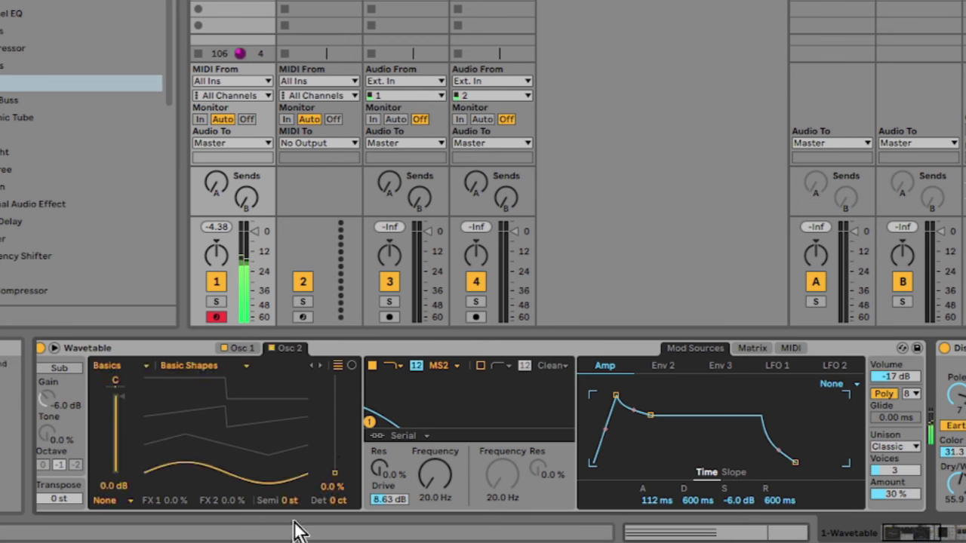
Set Osc 2's semitone offset to -5 st, wavetable position to 67% and detune to -40 ct
drag(286, 502, 286, 514)
drag(272, 480, 155, 415)
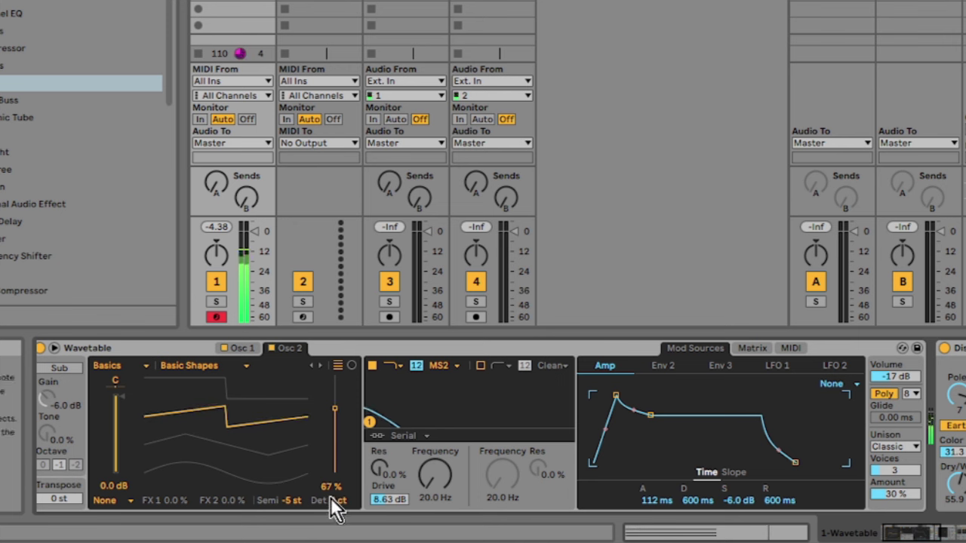
drag(332, 501, 332, 483)
Set Wavetable's filter routing to Split and reset Osc 2's detune to 0 ct
click(401, 436)
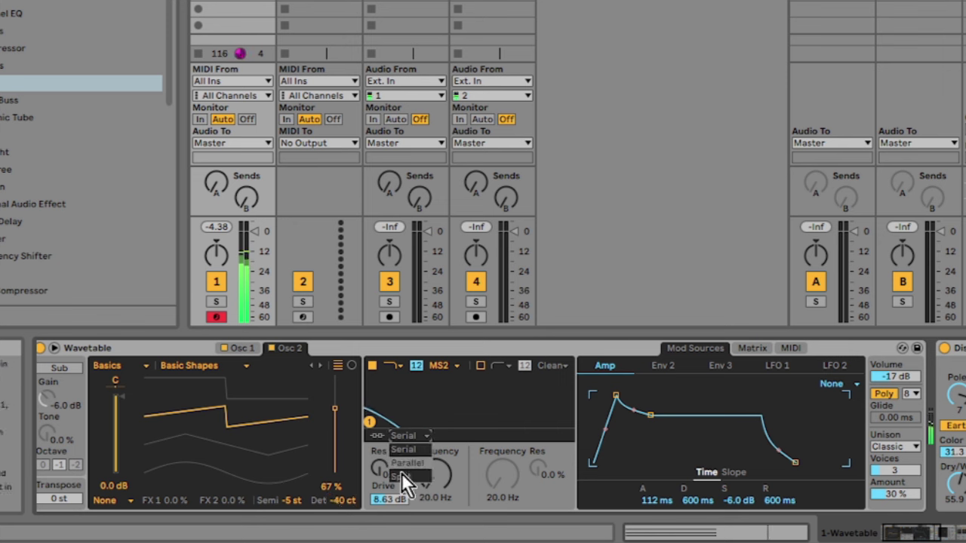
click(402, 474)
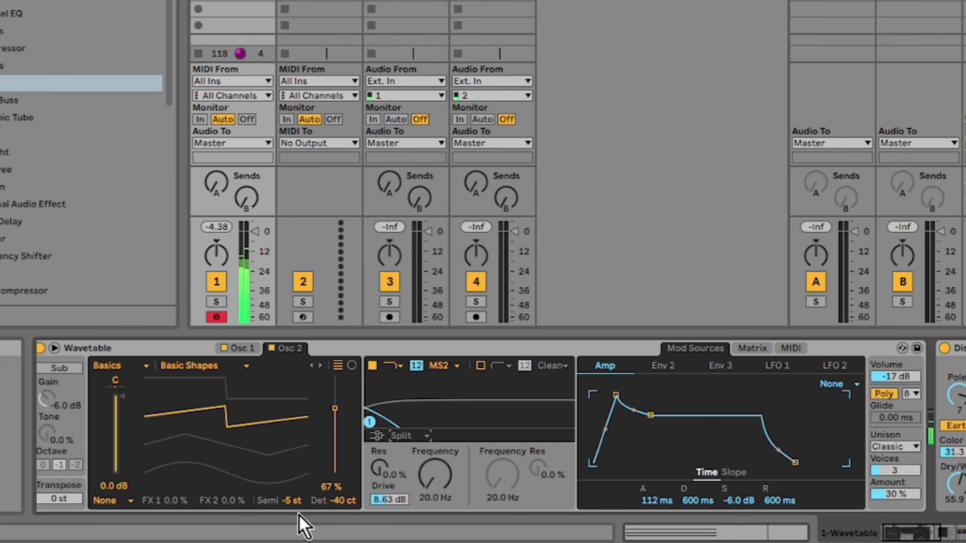
double_click(344, 501)
Change Osc 2's wavetable to White Noise and lower its wavetable position to 0%
click(204, 368)
click(203, 352)
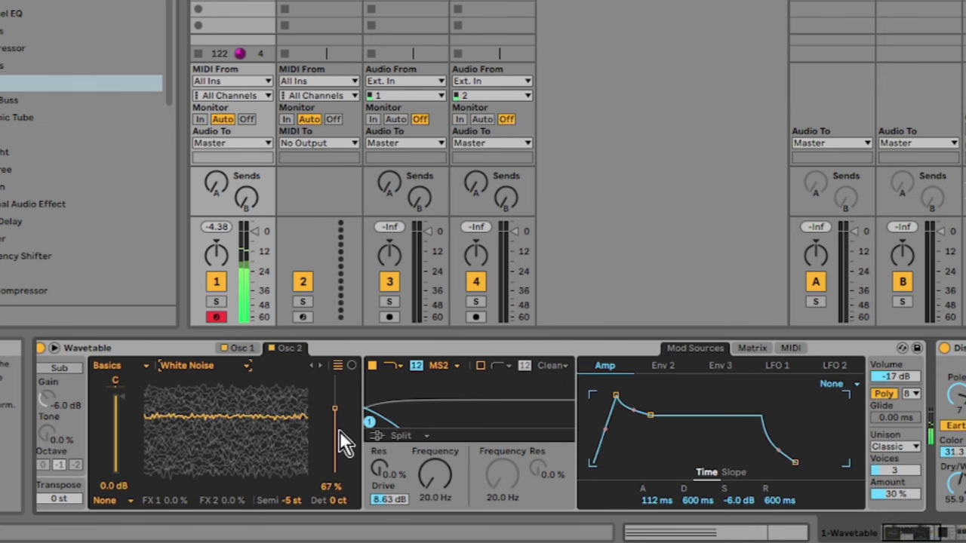
click(195, 365)
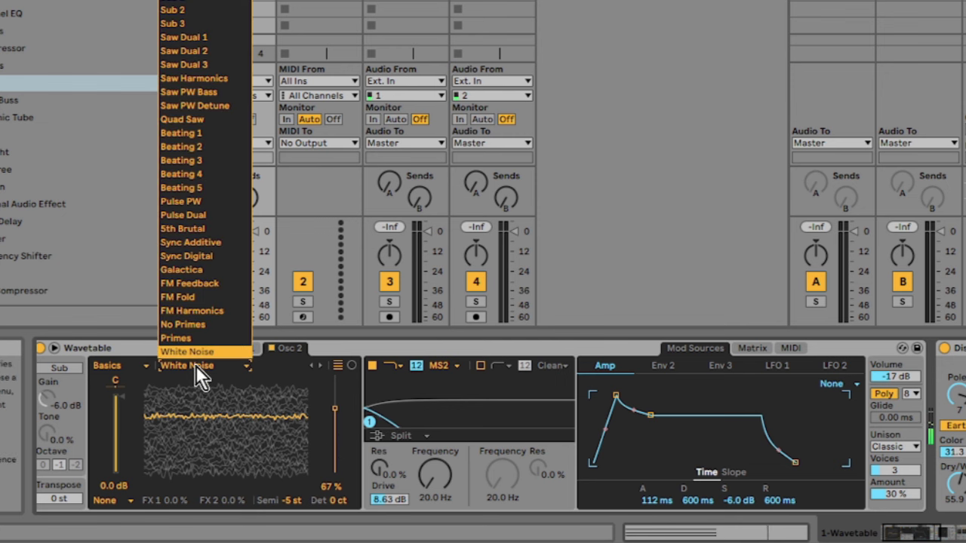
click(196, 365)
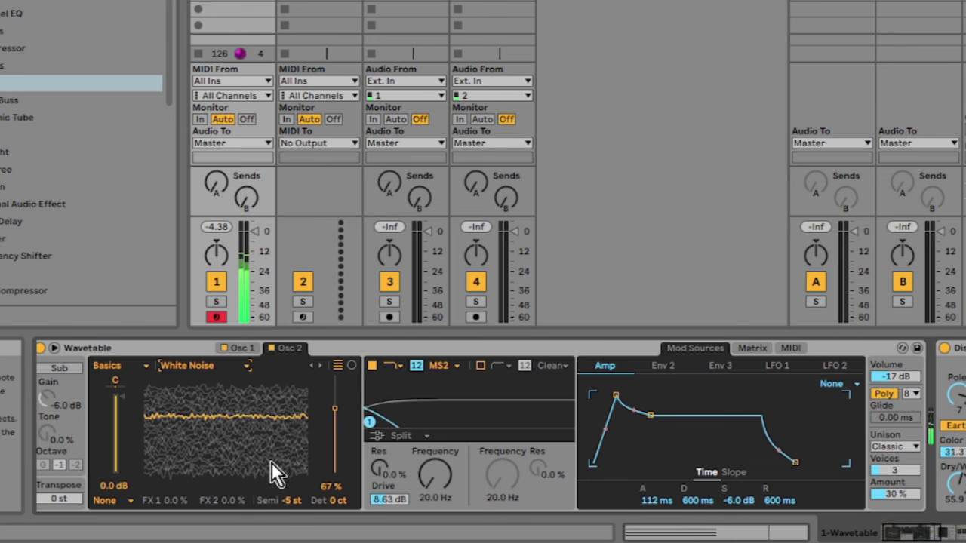
drag(334, 408, 335, 473)
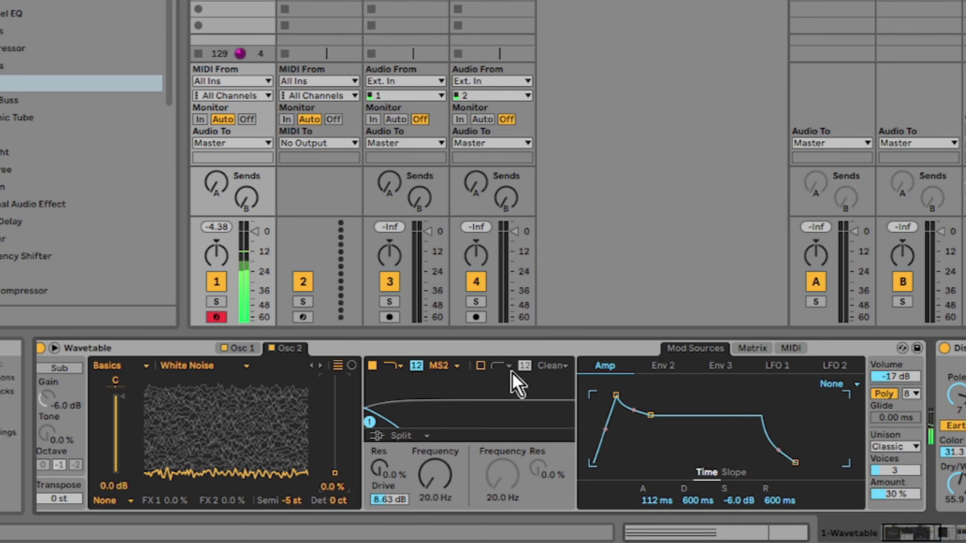
Turn on filter 2 as a band-pass with the Clean circuit and set its frequency to 2.27 kHz
click(545, 368)
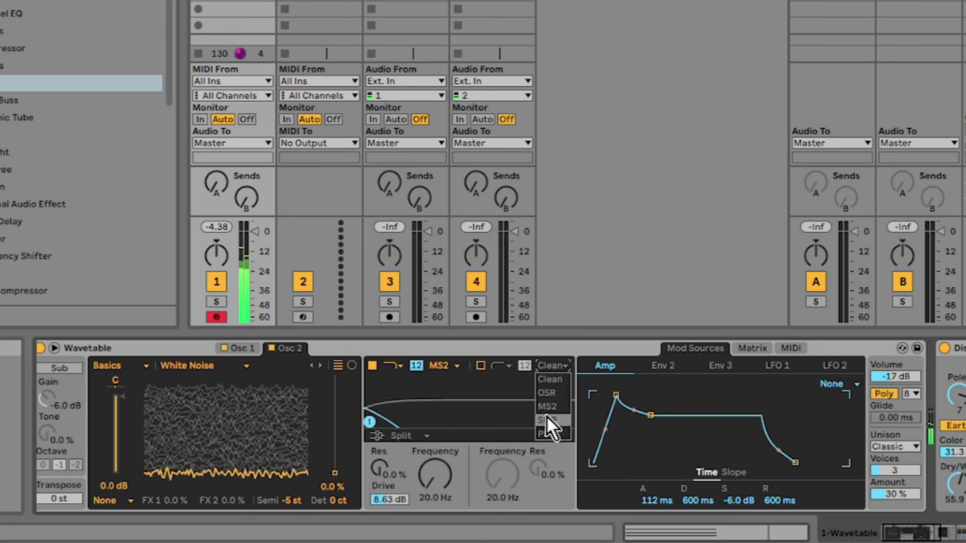
click(528, 366)
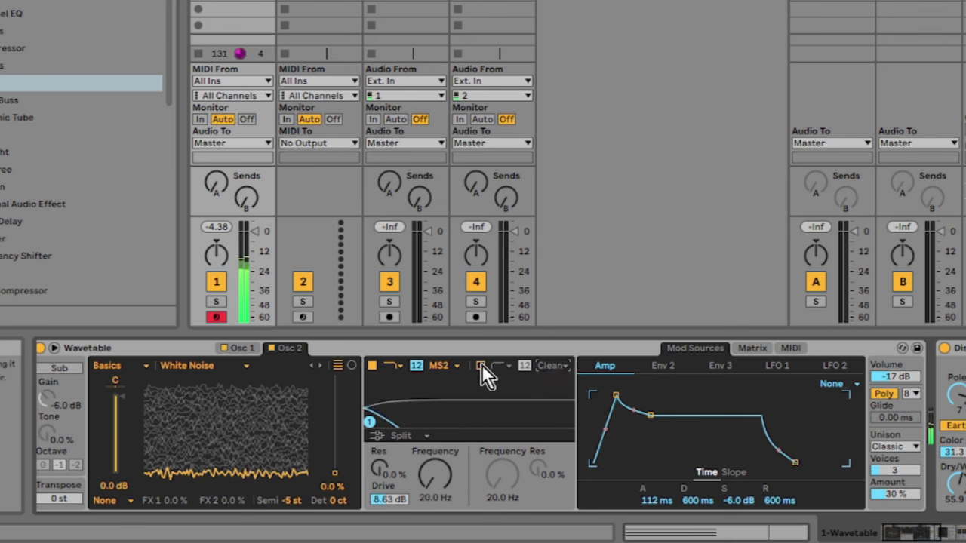
click(481, 365)
click(498, 368)
click(502, 407)
mouse_move(431, 500)
mouse_down()
mouse_move(431, 467)
mouse_move(426, 540)
mouse_up()
drag(506, 480, 506, 411)
mouse_move(506, 457)
mouse_down()
mouse_move(506, 446)
mouse_move(505, 476)
mouse_up()
Modulate filter 2's frequency with LFO 1 by an amount of 22 in the modulation matrix
click(779, 365)
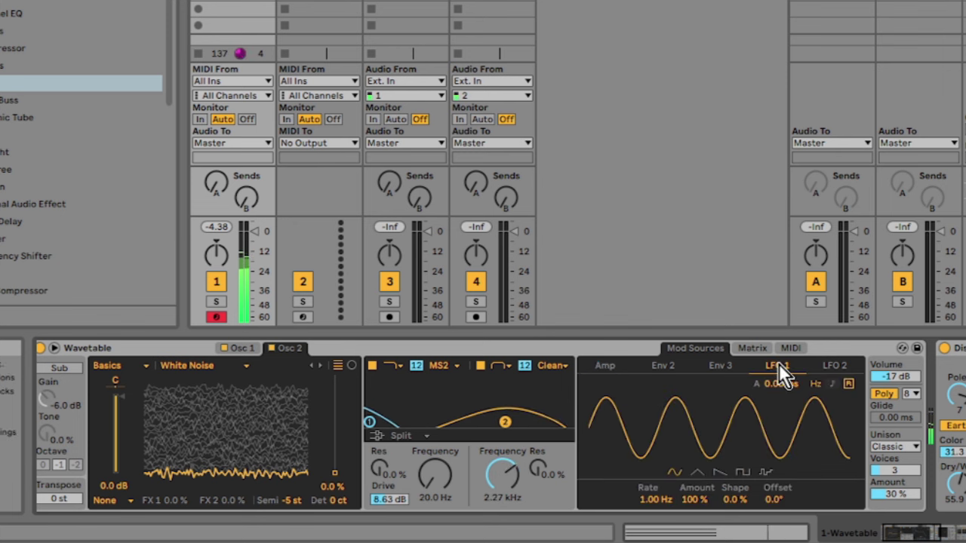
click(741, 348)
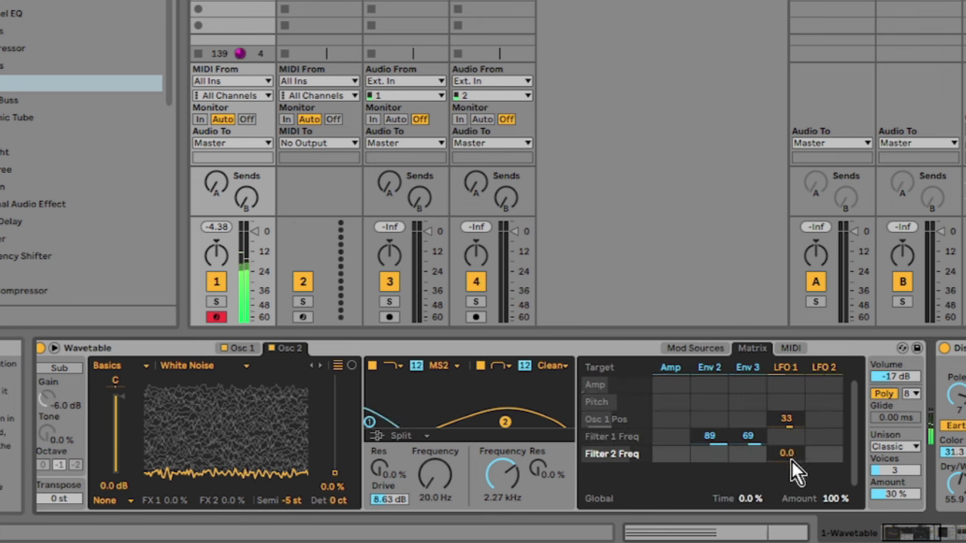
mouse_move(792, 459)
mouse_down()
mouse_move(791, 423)
mouse_move(792, 441)
mouse_up()
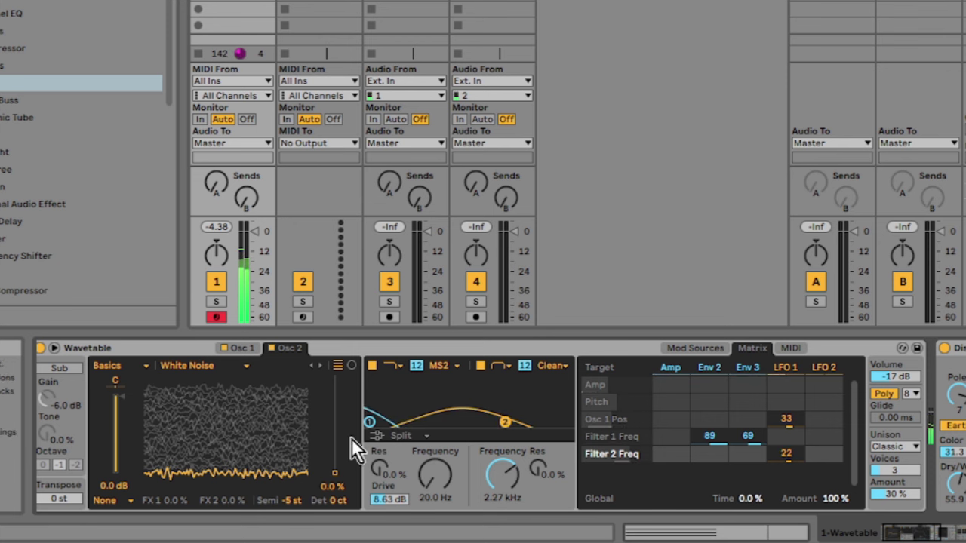
Set Osc 2's wavetable position to 65% and leave its gain at 0.0 dB after trying other levels
drag(116, 408, 116, 409)
drag(231, 454, 230, 415)
mouse_move(121, 402)
mouse_down()
mouse_move(121, 431)
mouse_move(121, 402)
mouse_up()
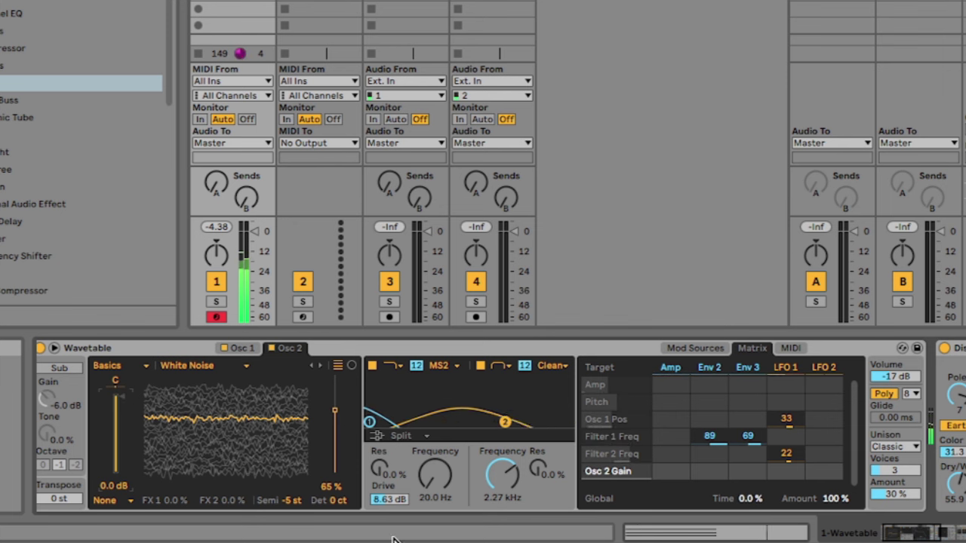
Set filter 2's resonance to 82% and reset LFO 1's modulation amount on filter 2's frequency to 0
drag(539, 485, 538, 433)
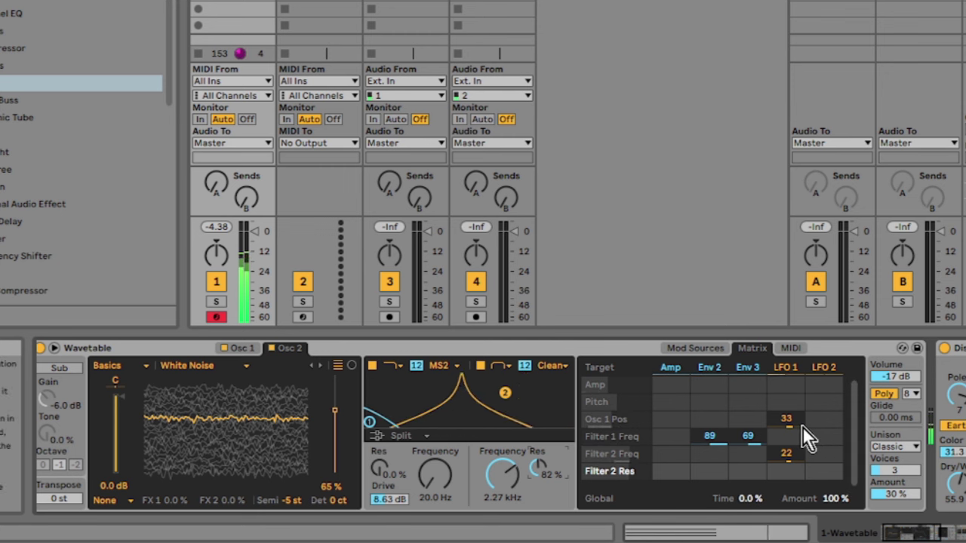
double_click(793, 459)
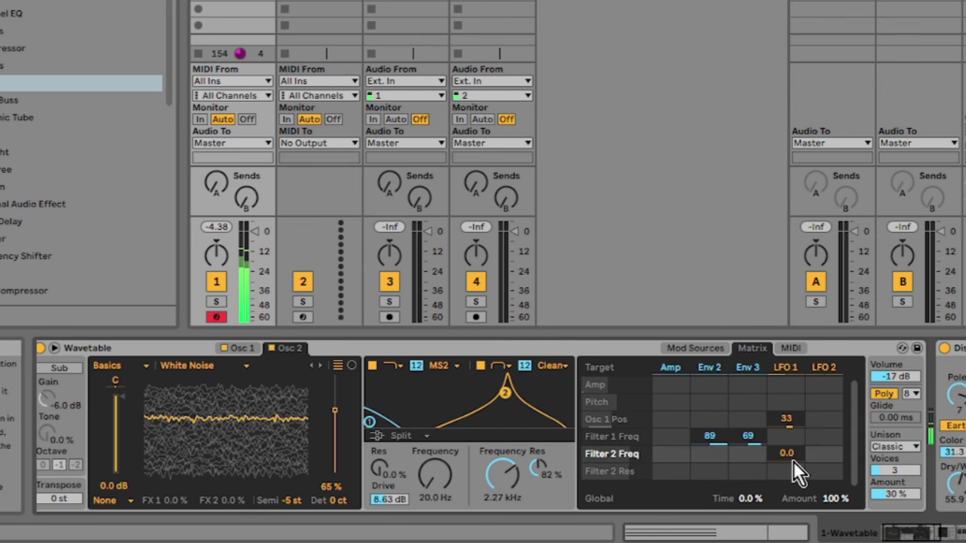
Modulate filter 2's frequency with Env 3 by -39, and set its frequency to 8.04 kHz and resonance to 32%
drag(713, 460, 745, 460)
double_click(712, 460)
drag(506, 465, 505, 438)
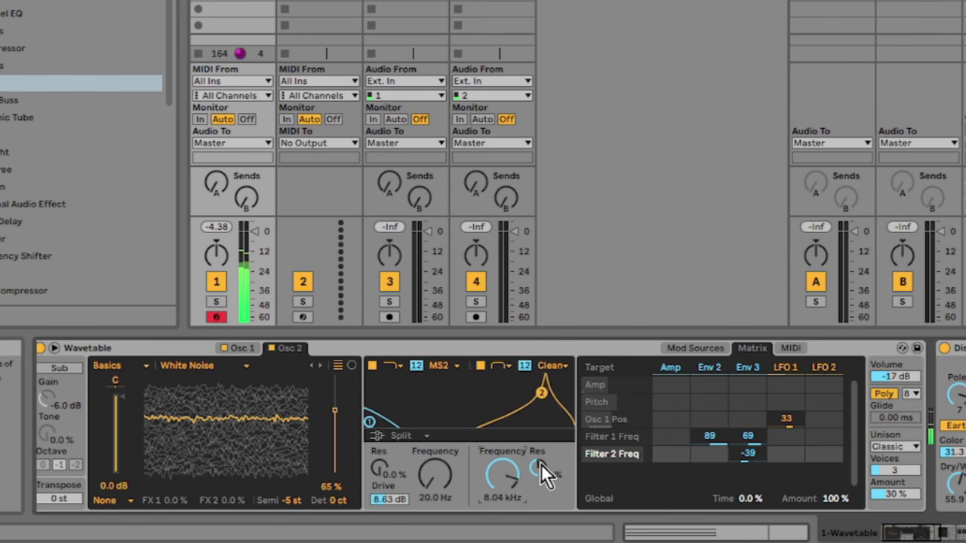
click(541, 465)
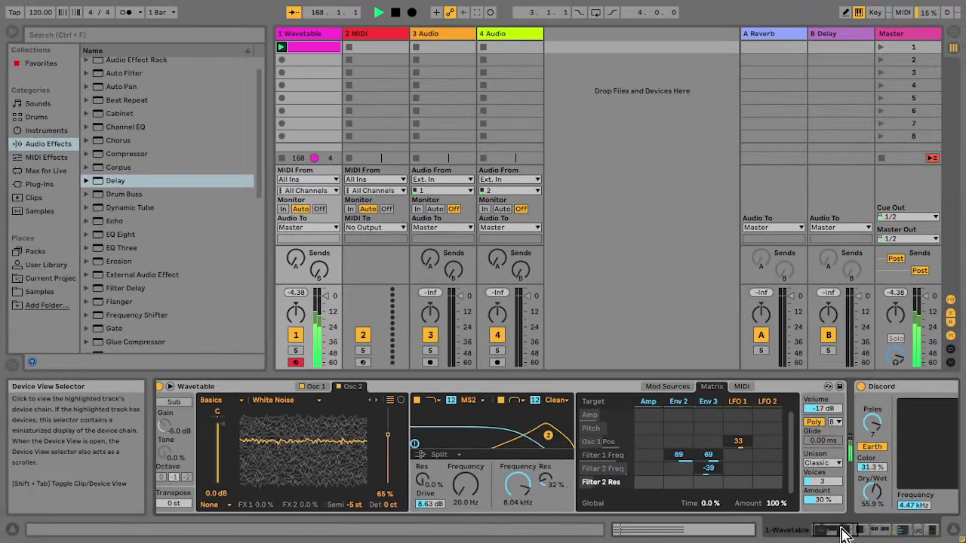
drag(849, 531, 828, 531)
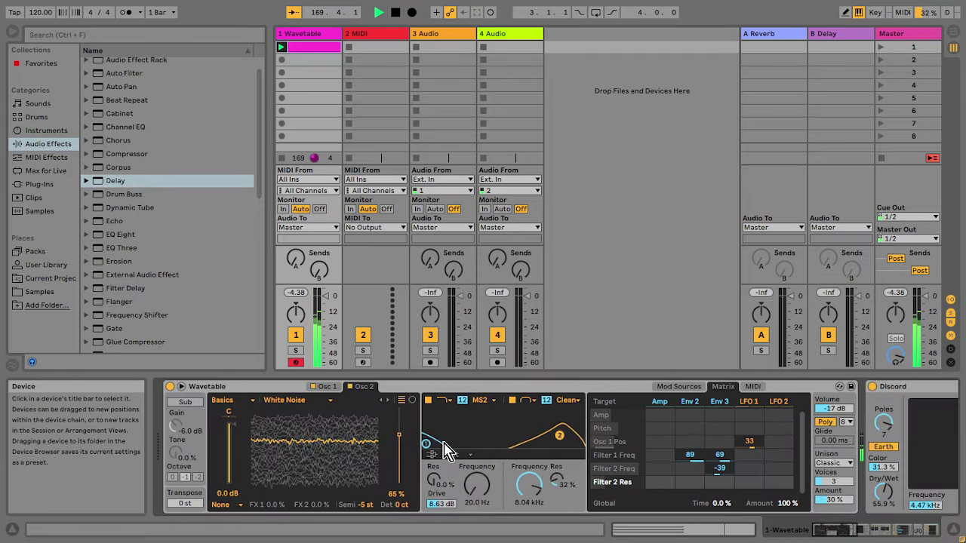
Transpose the clip's whole chord down one octave and up three semitones to span G#1 to D#2
double_click(311, 48)
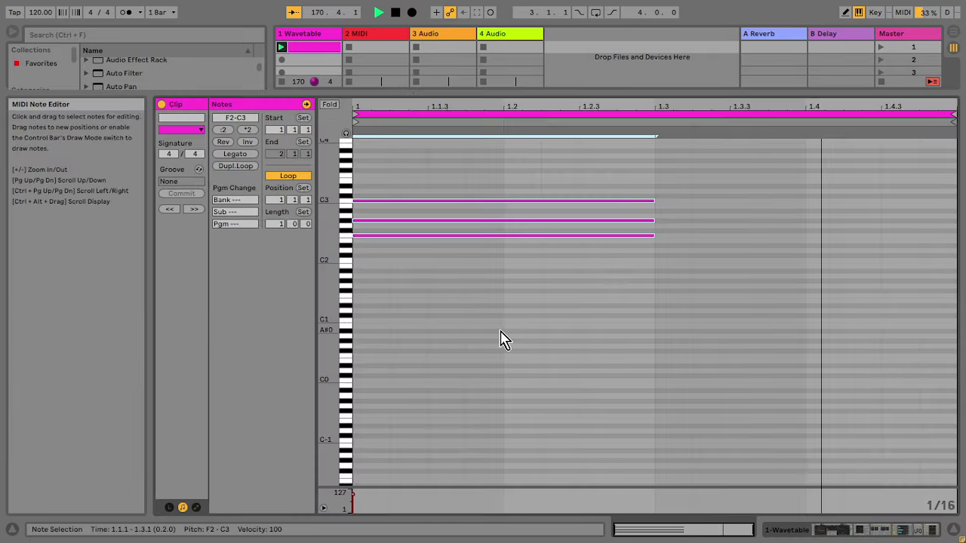
drag(500, 335, 551, 163)
key(shift+Down)
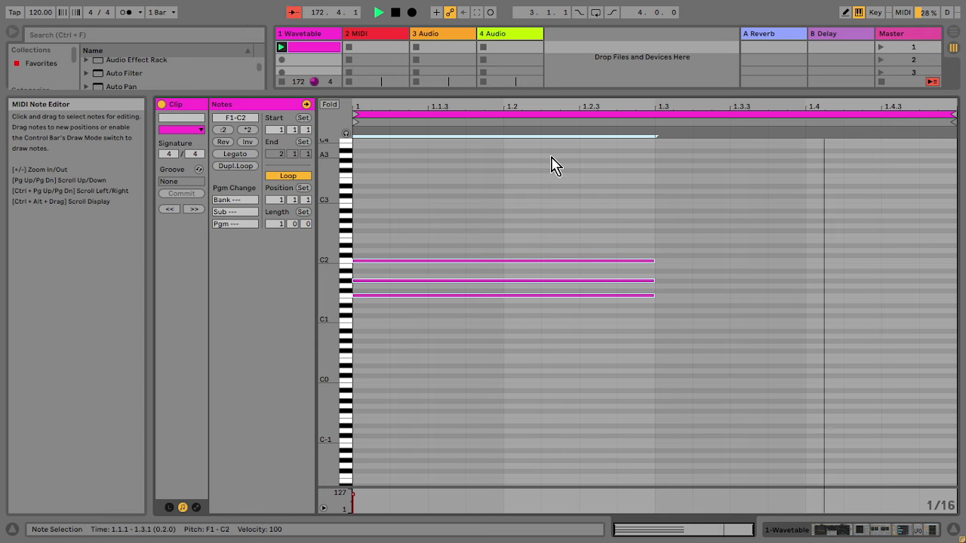
key(Up)
key(Up)
key(Up)
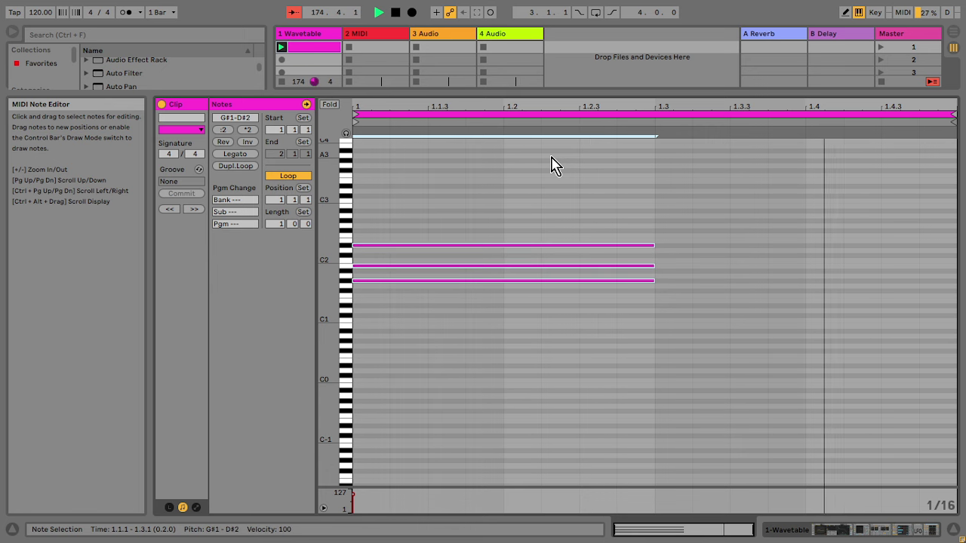
click(311, 34)
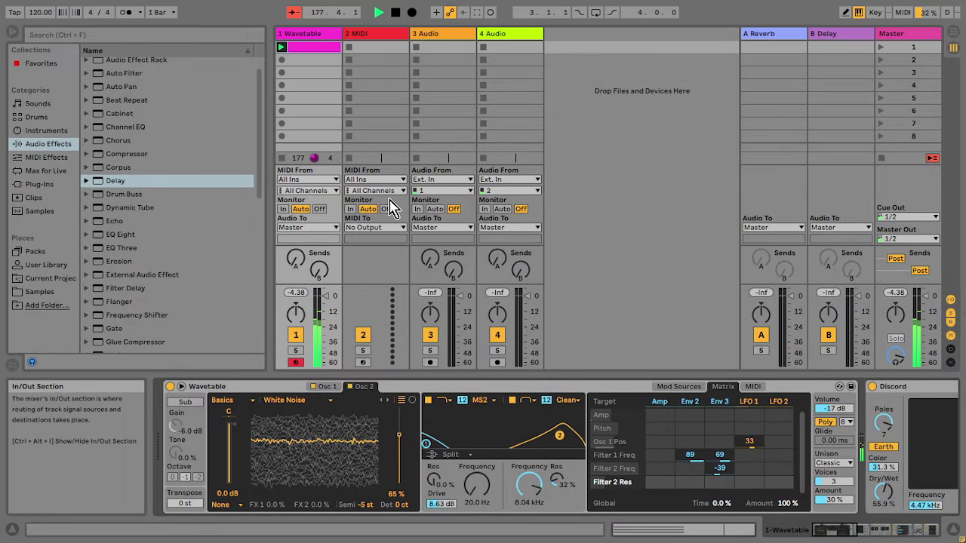
Duplicate the clip's loop to a length of two bars and delete the copied chord in bar 2
double_click(324, 51)
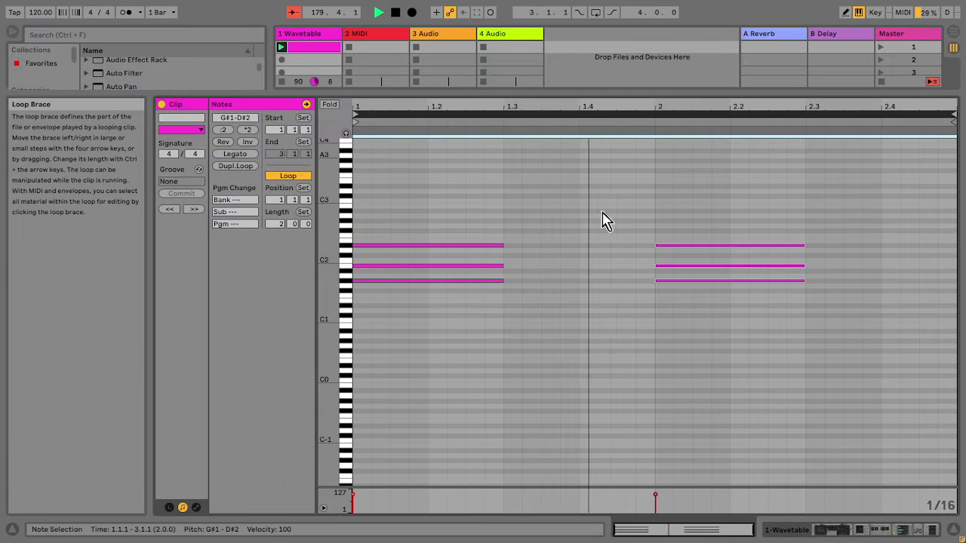
drag(660, 330, 730, 222)
key(Delete)
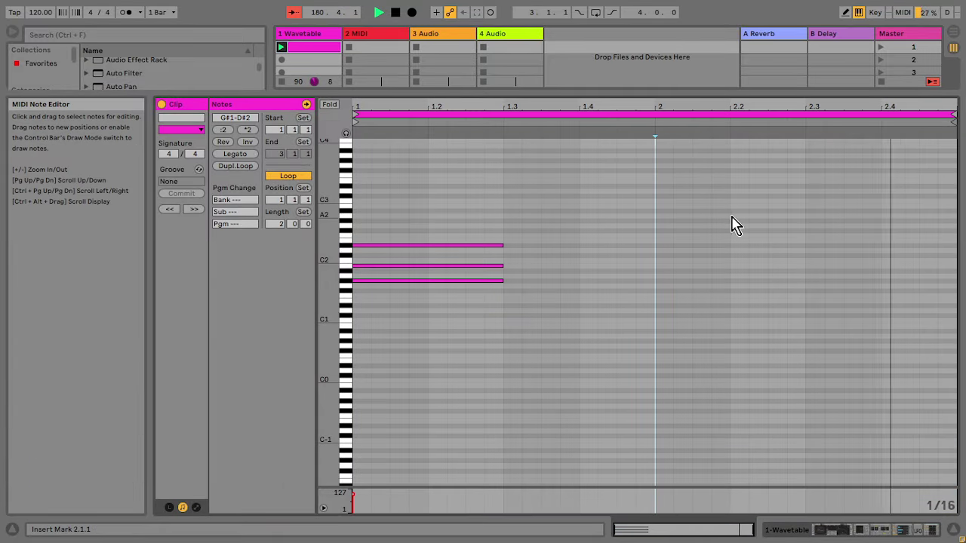
click(951, 530)
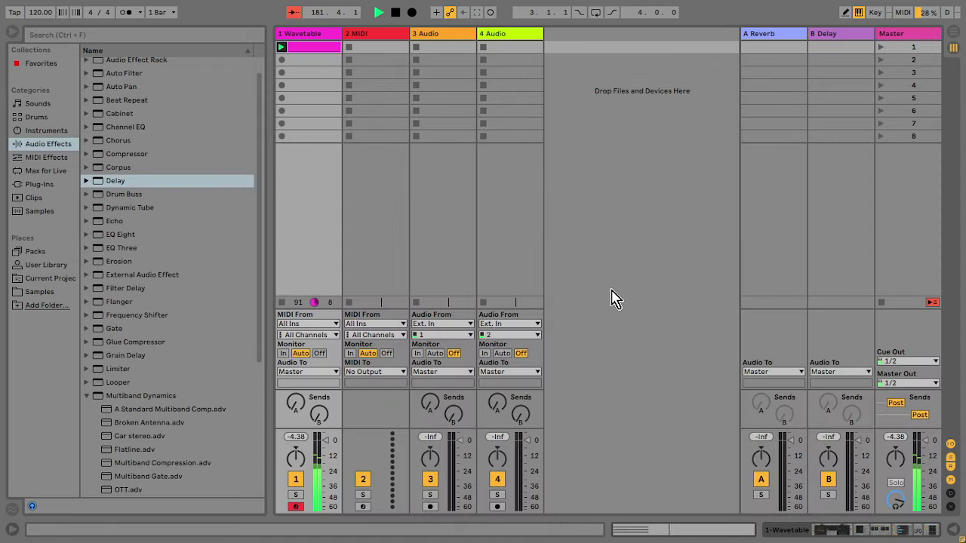
Set the Delay's Dry/Wet to 60% and its Feedback to 83%
double_click(320, 35)
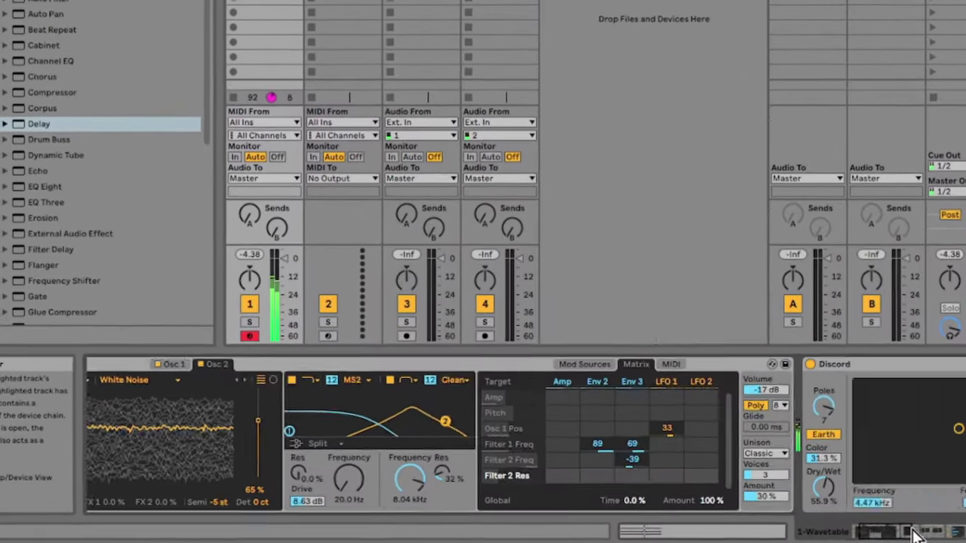
click(912, 528)
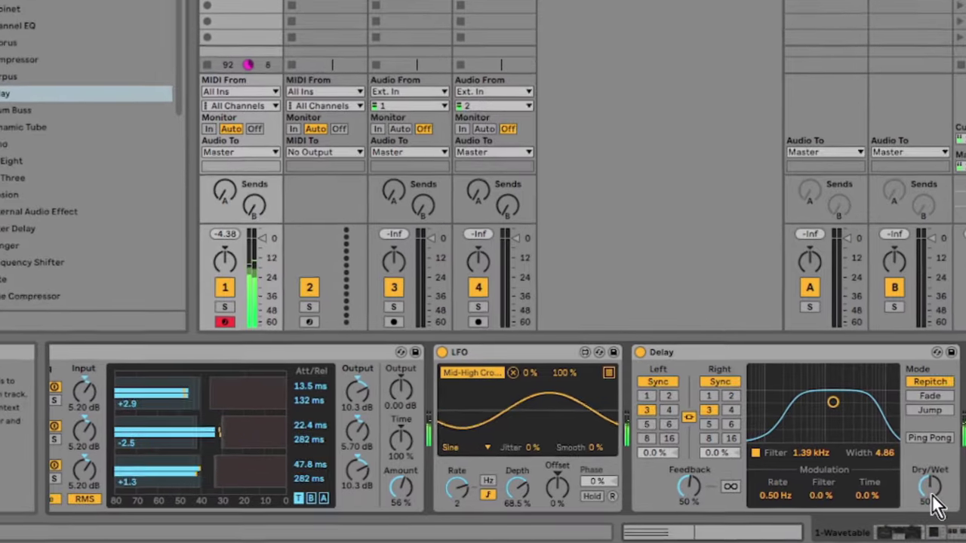
drag(903, 490, 903, 475)
drag(698, 488, 698, 456)
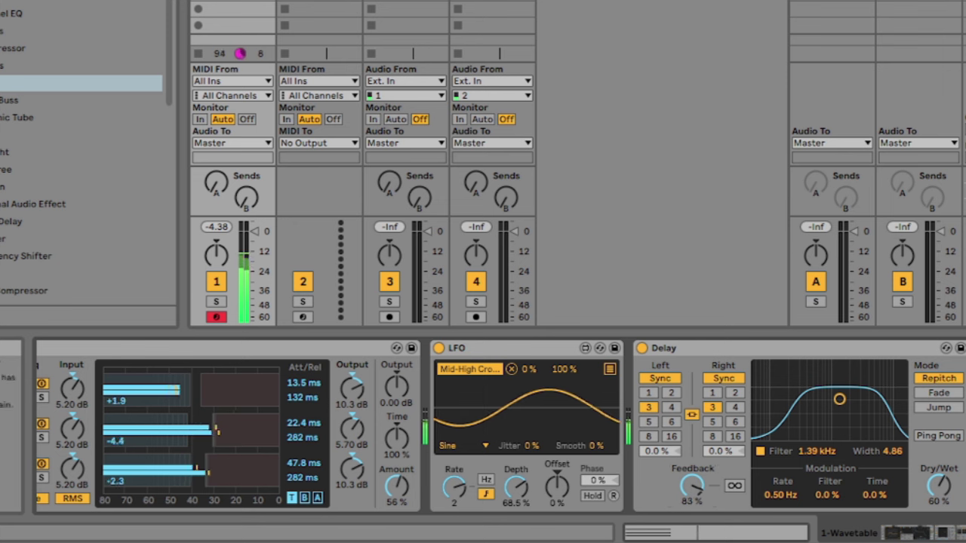
Set the rate of the LFO device before the Delay to 4
scroll(501, 426, left, 4)
scroll(462, 497, right, 5)
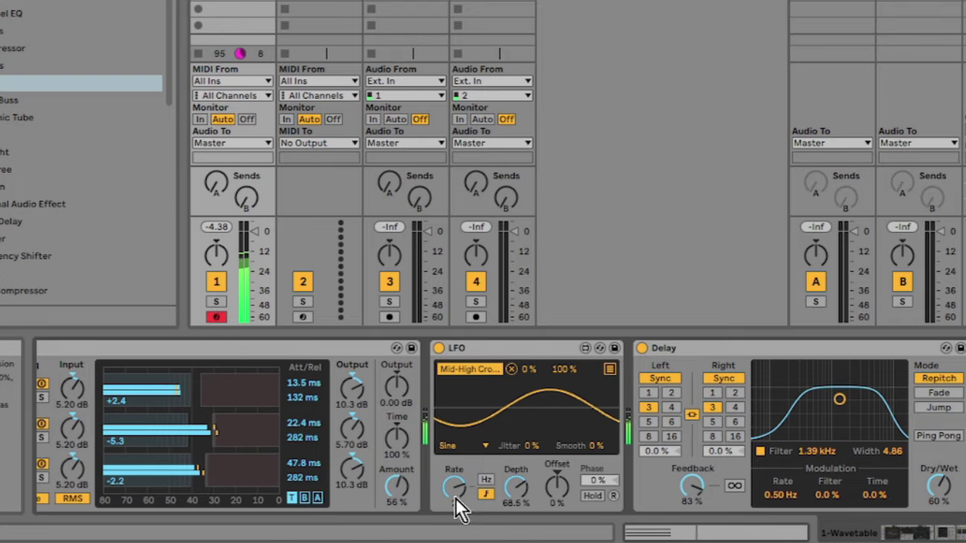
drag(457, 489, 457, 482)
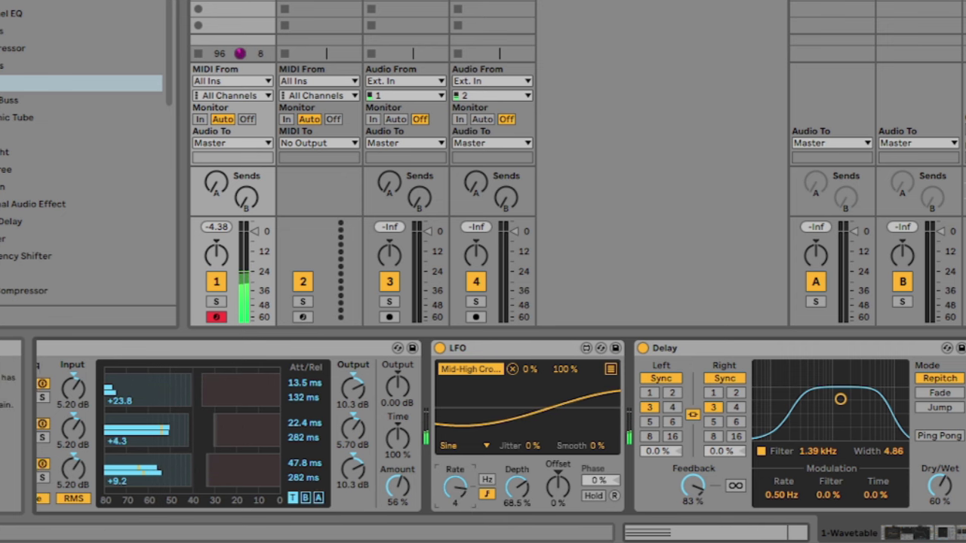
Lower the sustain of Wavetable's Amp envelope to -34 dB
drag(965, 533, 911, 536)
click(600, 348)
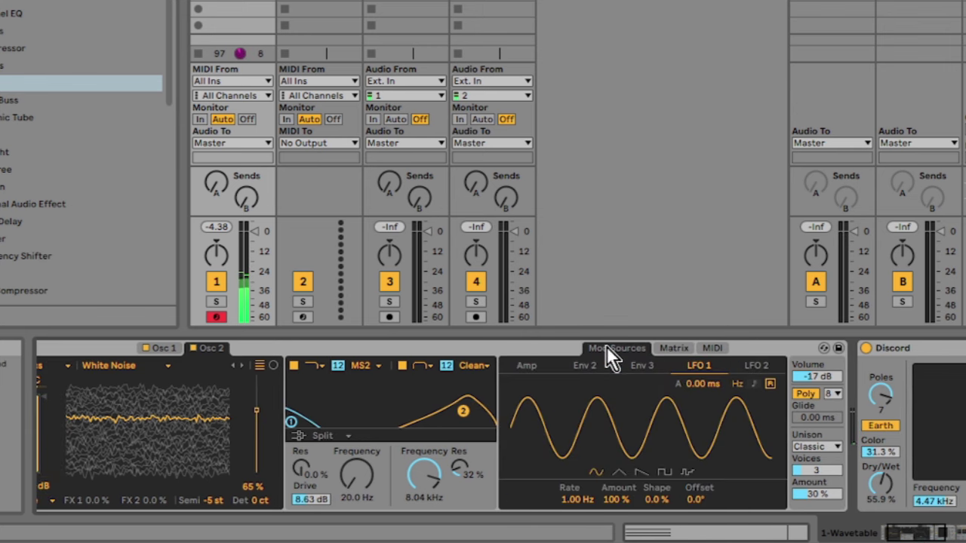
click(680, 350)
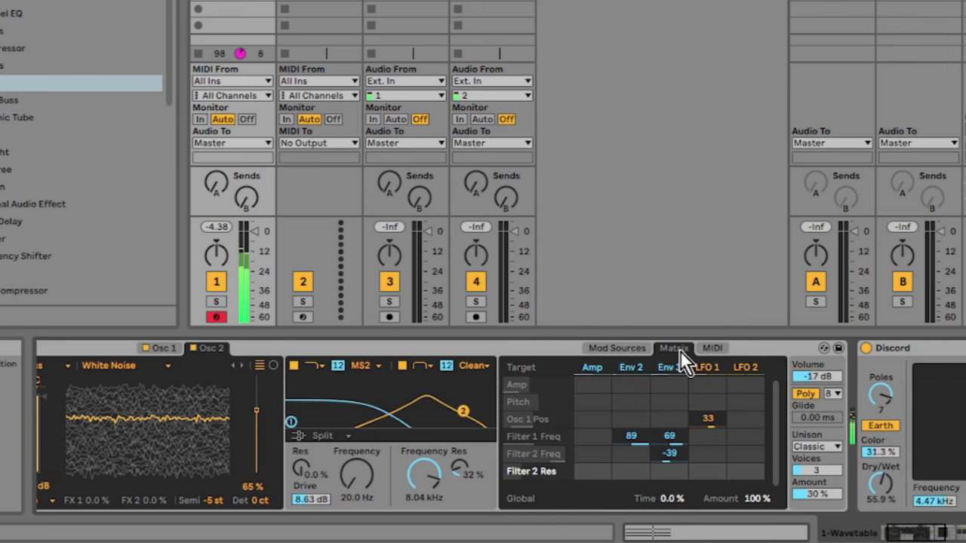
click(594, 369)
drag(664, 506, 665, 539)
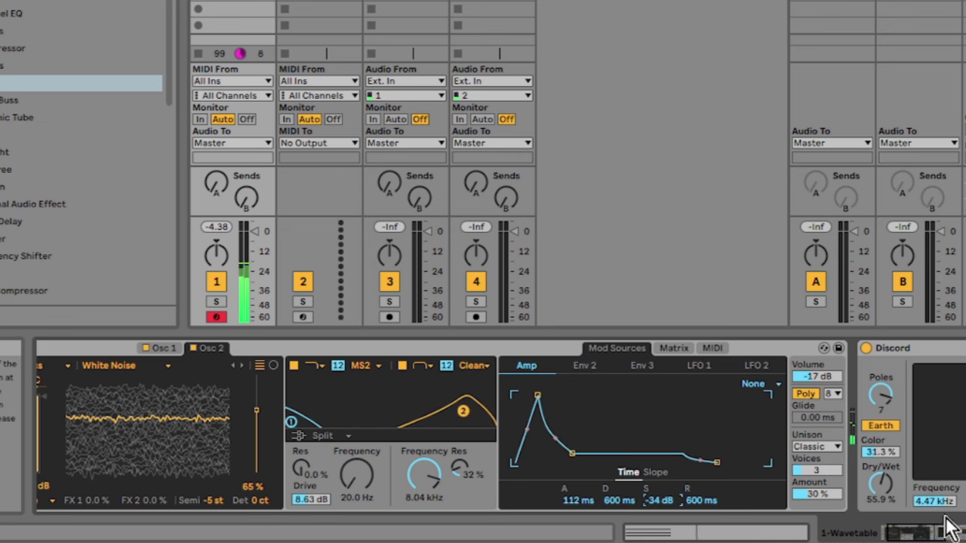
Map the LFO device's second modulation slot to the sustain of Wavetable's Amp envelope
drag(930, 536, 965, 536)
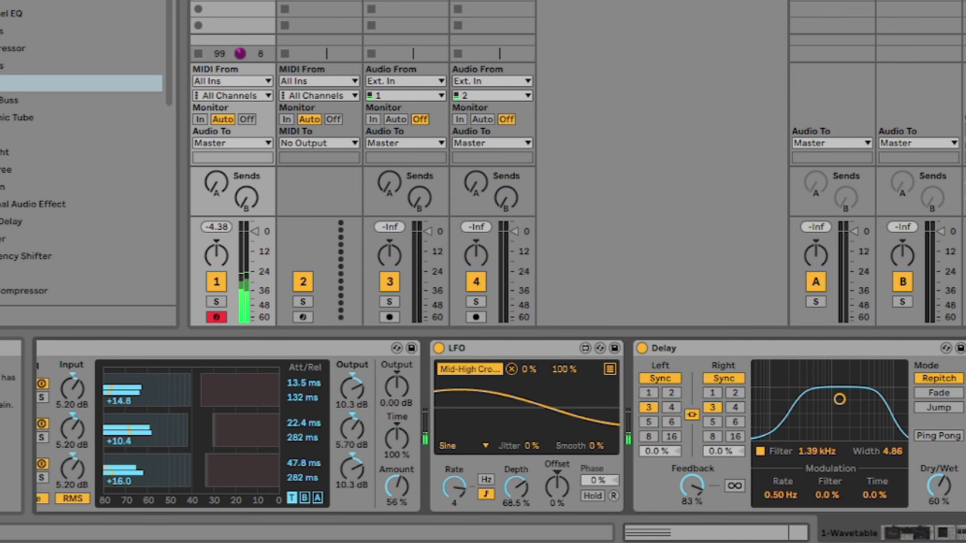
click(610, 369)
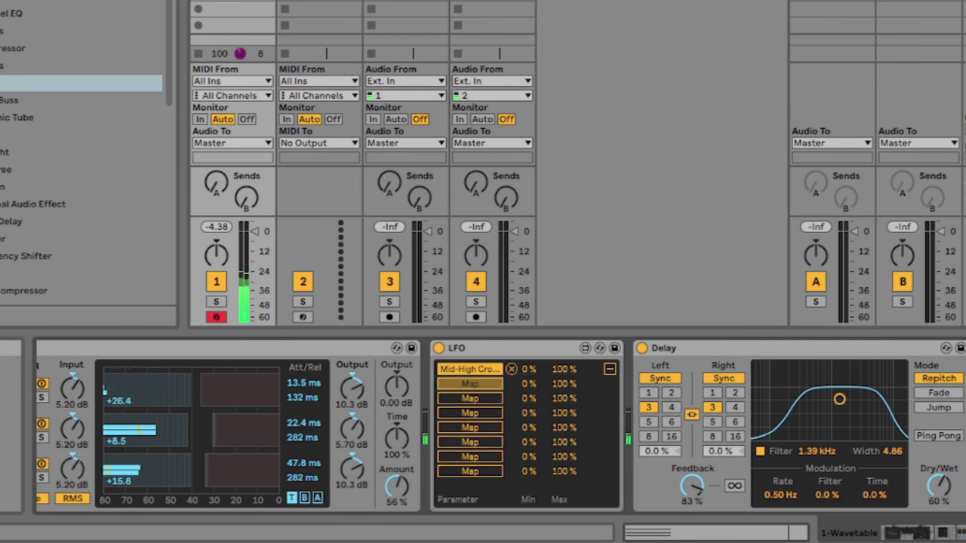
drag(965, 533, 917, 532)
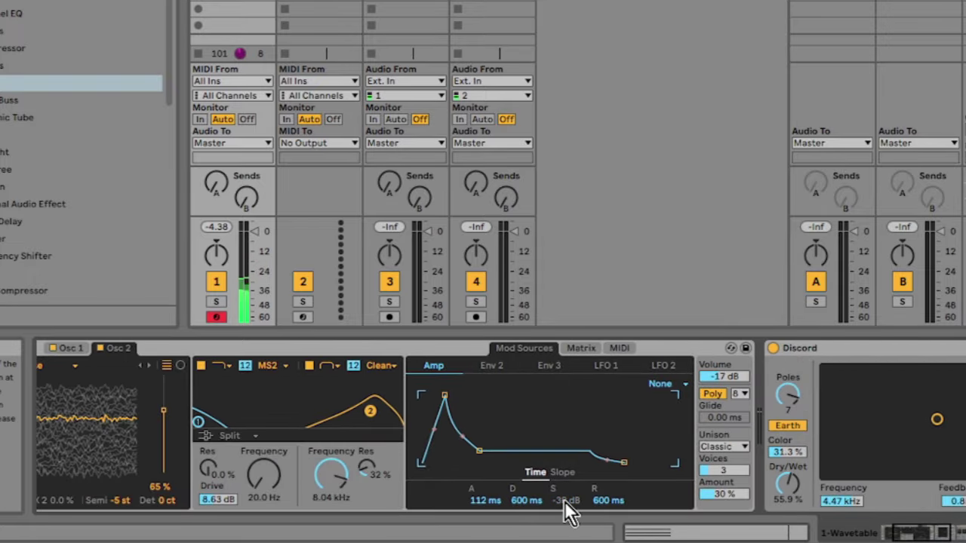
scroll(564, 501, up, 10)
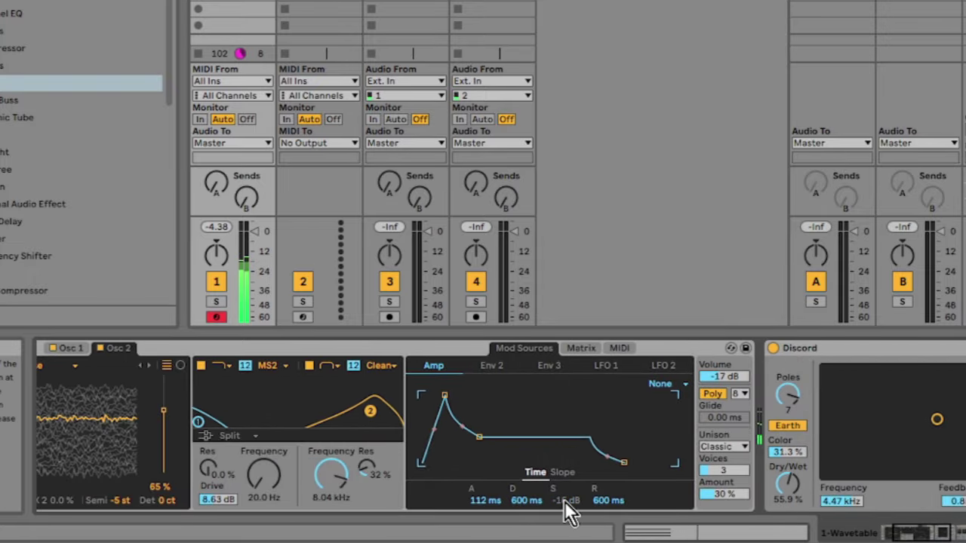
scroll(565, 501, up, 10)
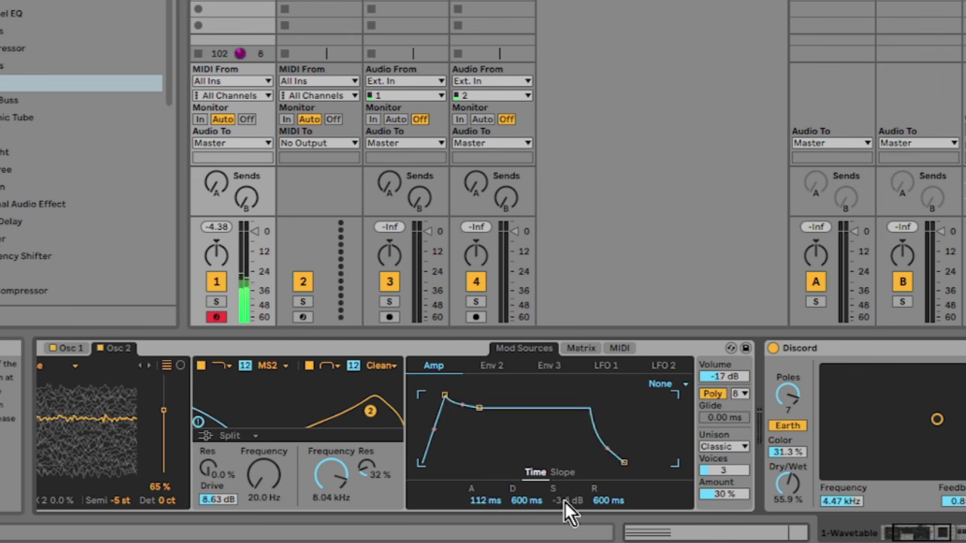
scroll(565, 501, down, 10)
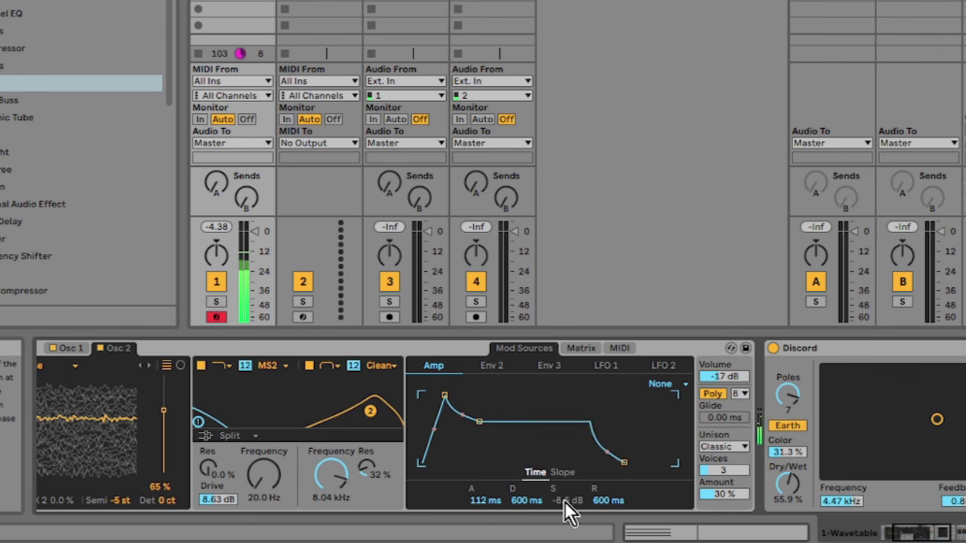
scroll(564, 501, down, 10)
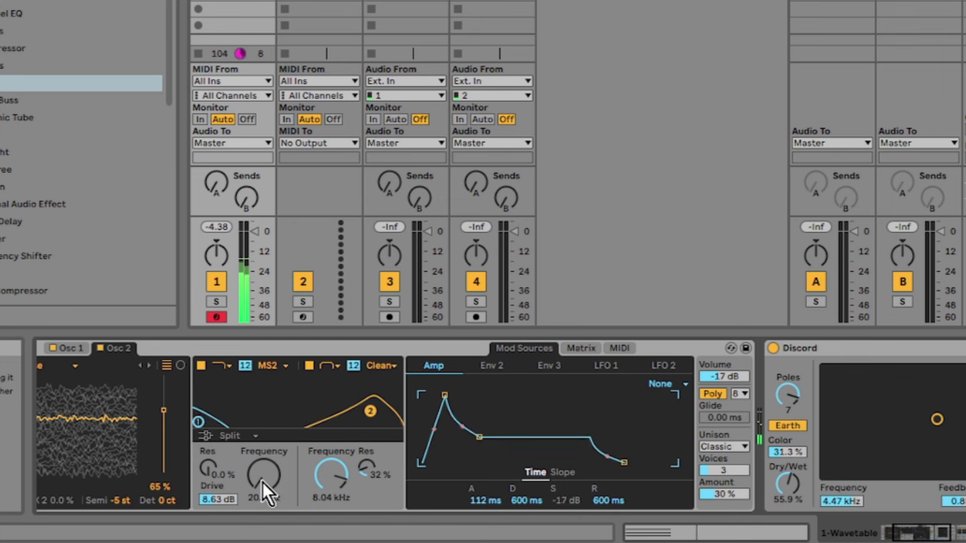
Try higher filter 1 frequencies such as 153 Hz and return the frequency to 20.0 Hz
drag(262, 480, 262, 473)
scroll(262, 480, up, 5)
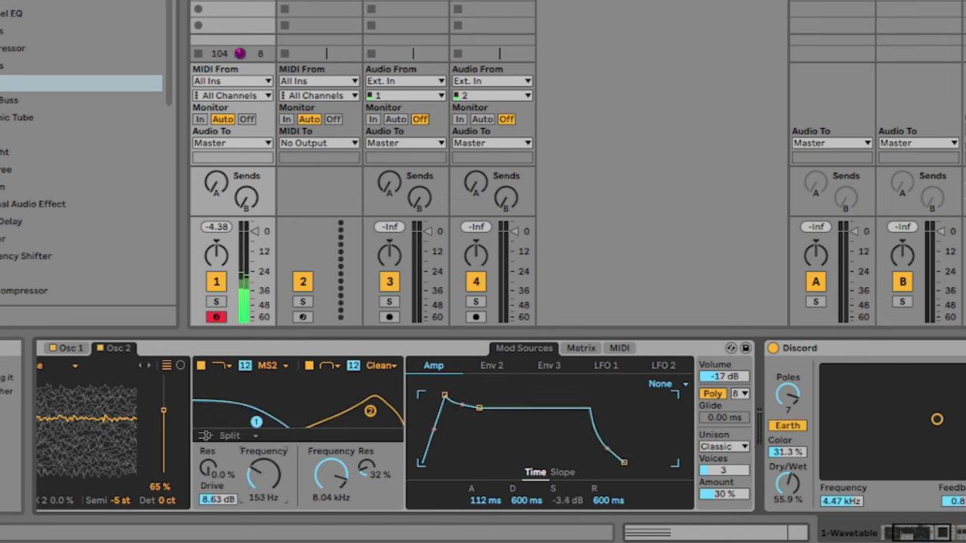
scroll(262, 480, down, 6)
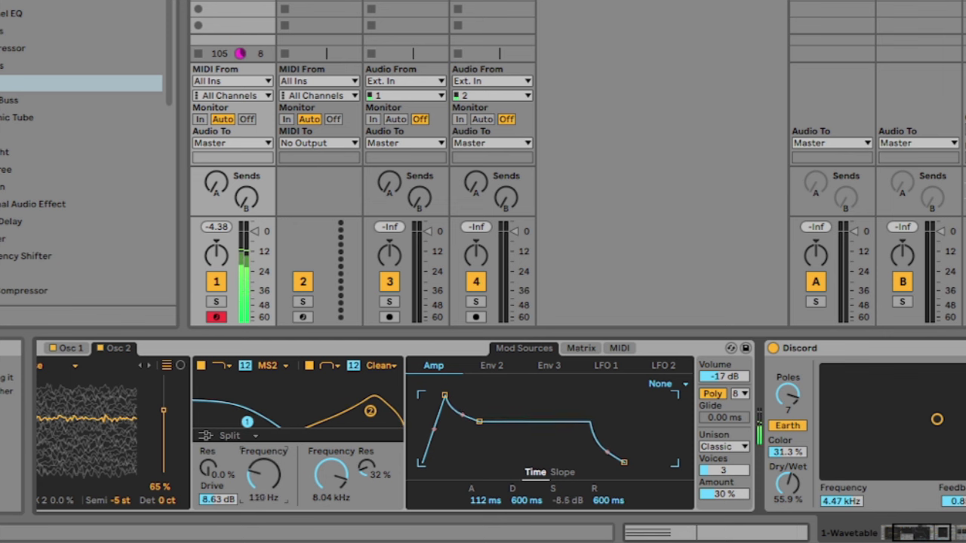
drag(264, 474, 263, 449)
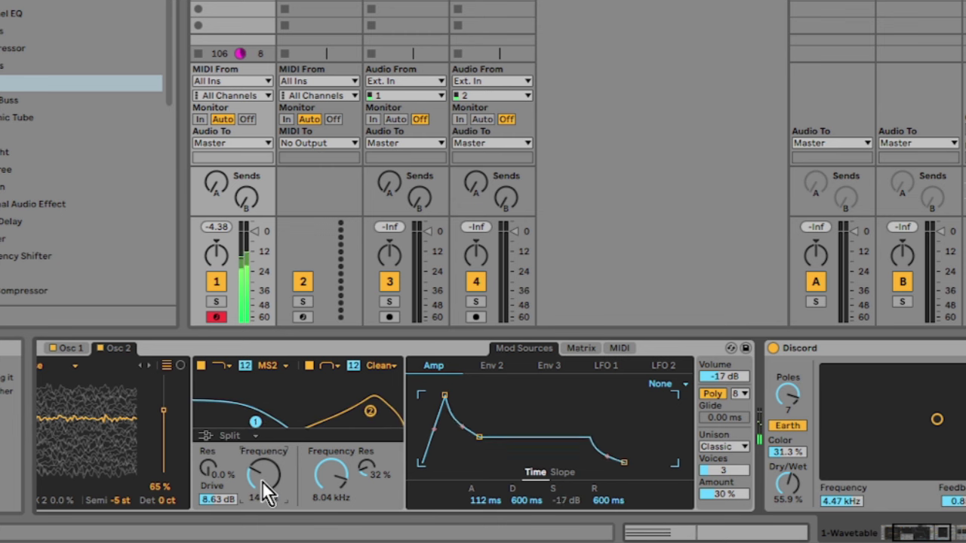
scroll(262, 481, down, 6)
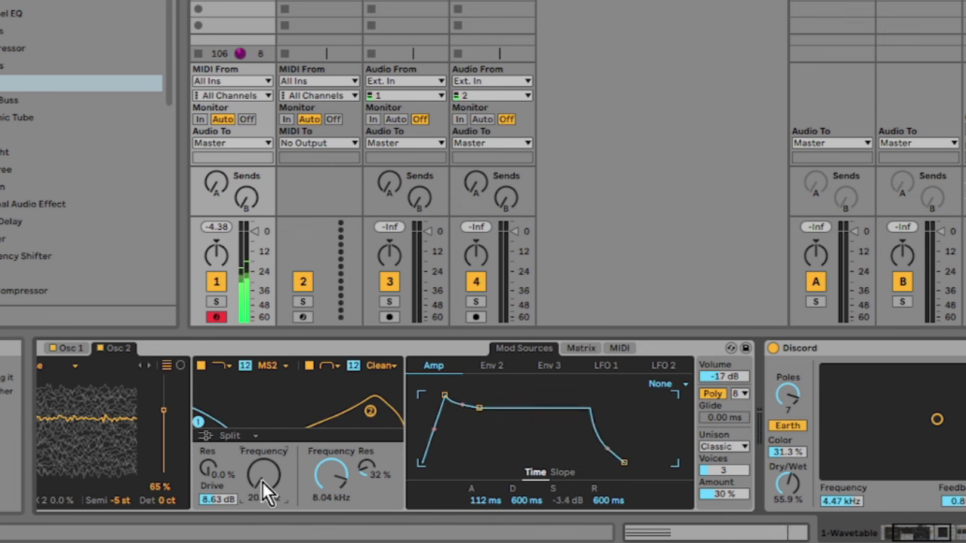
scroll(262, 481, up, 4)
scroll(262, 480, down, 5)
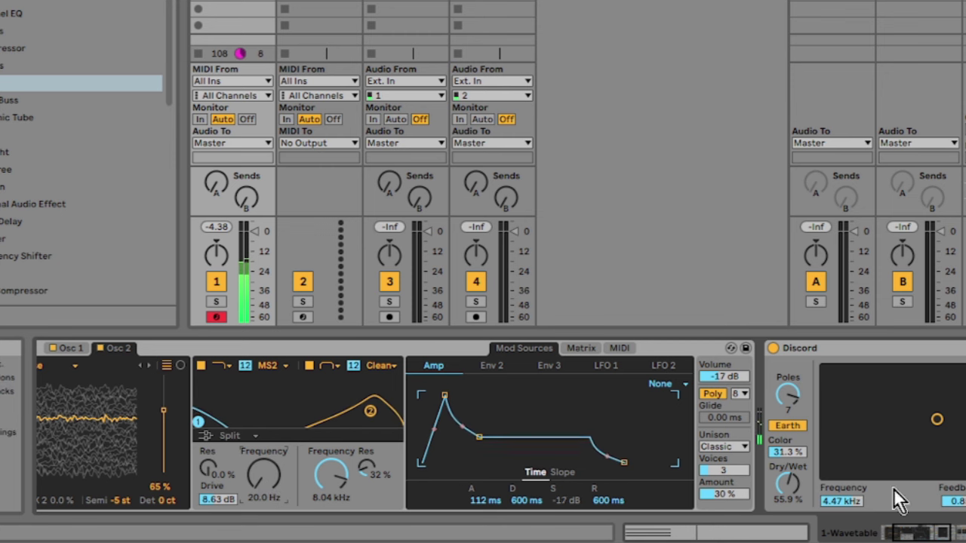
Raise the chord's middle note one octave to B2 and duplicate the clip's loop to four bars
drag(915, 539, 965, 538)
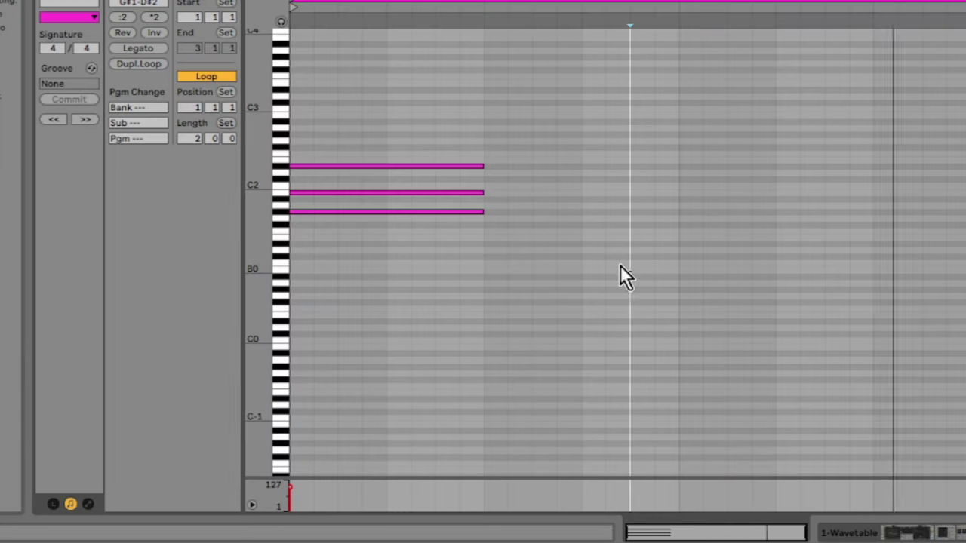
drag(621, 266, 531, 219)
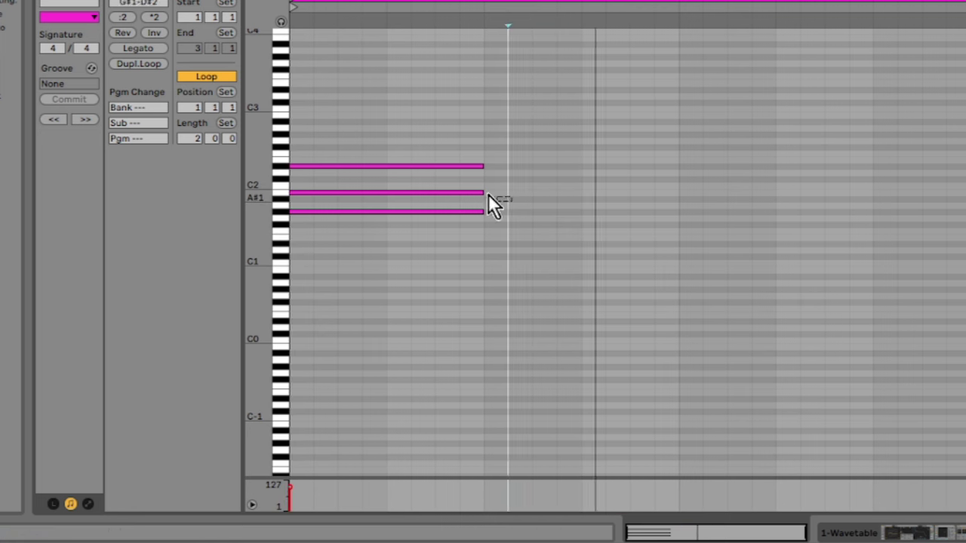
click(470, 192)
key(shift+Up)
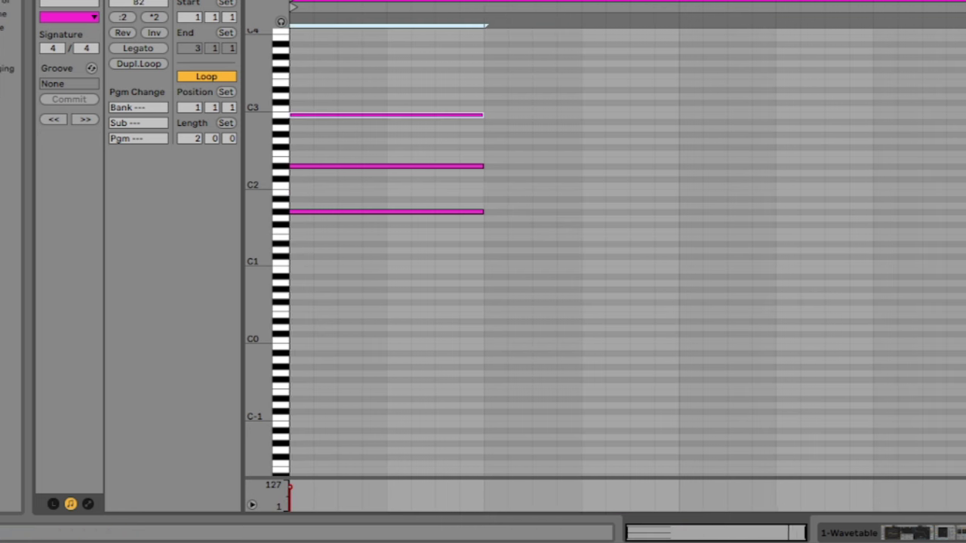
click(470, 3)
key(ctrl+d)
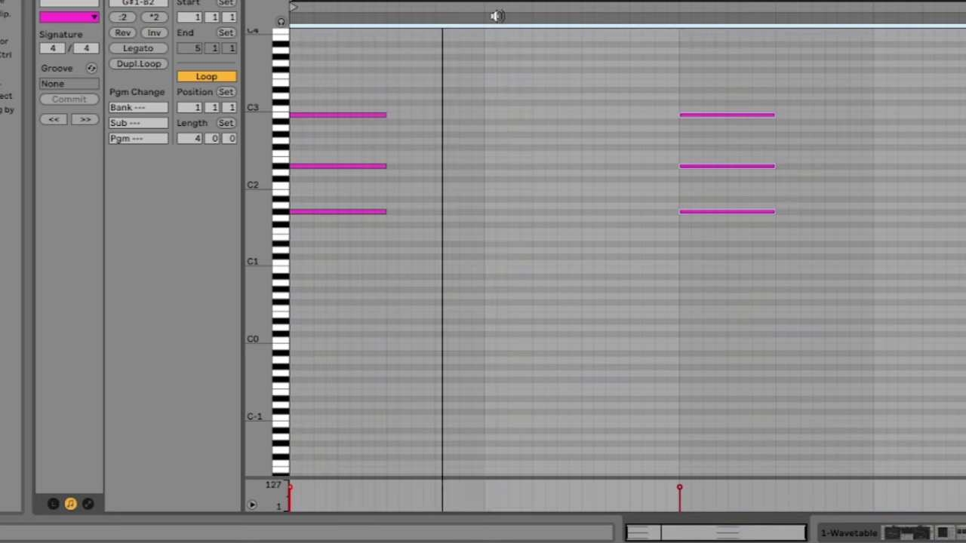
Raise the middle note of the second chord by three semitones to F#2
click(766, 166)
key(Up)
key(Up)
key(Up)
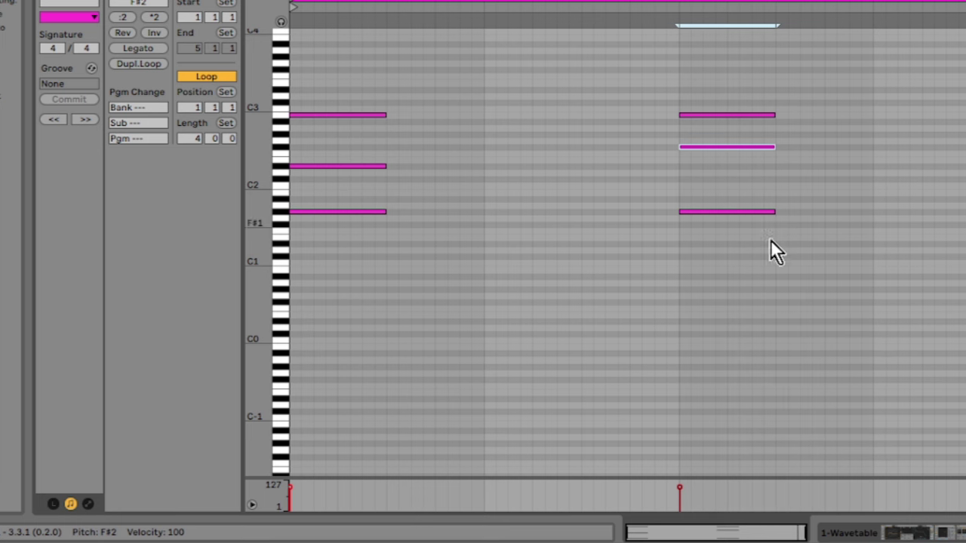
Copy the second chord to the start of bar 4, transpose the copy down two semitones, and shorten it to one beat
drag(782, 258, 709, 116)
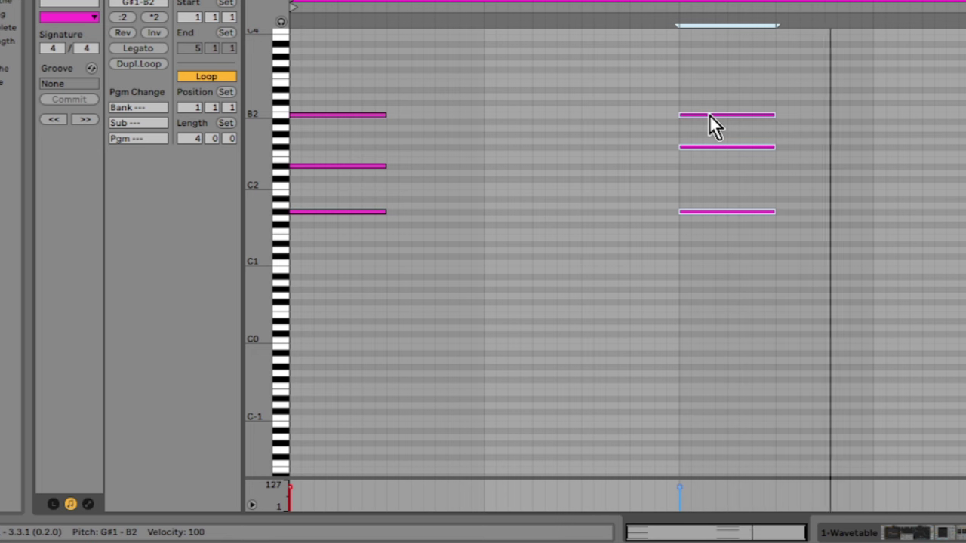
mouse_move(710, 115)
mouse_down()
mouse_move(839, 116)
mouse_move(898, 138)
mouse_move(907, 126)
mouse_up()
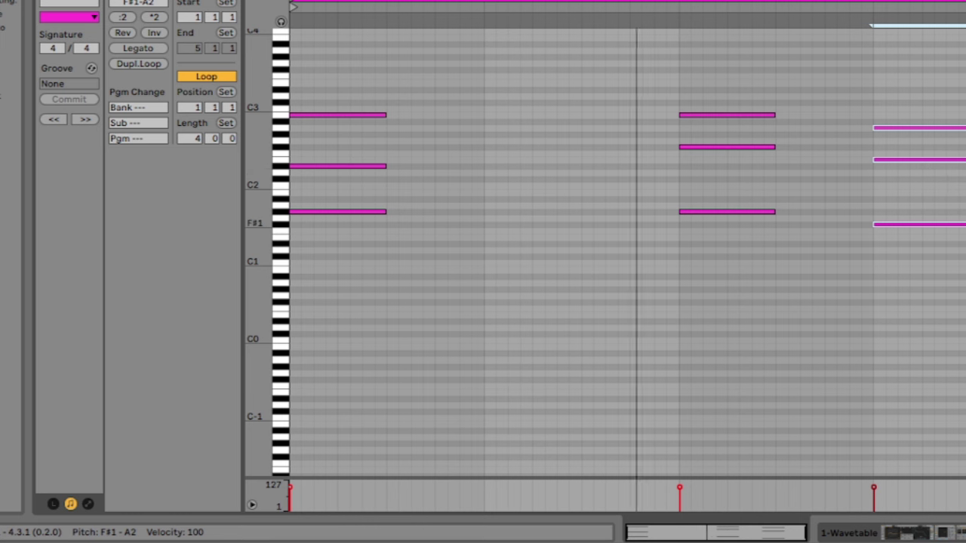
drag(965, 224, 922, 224)
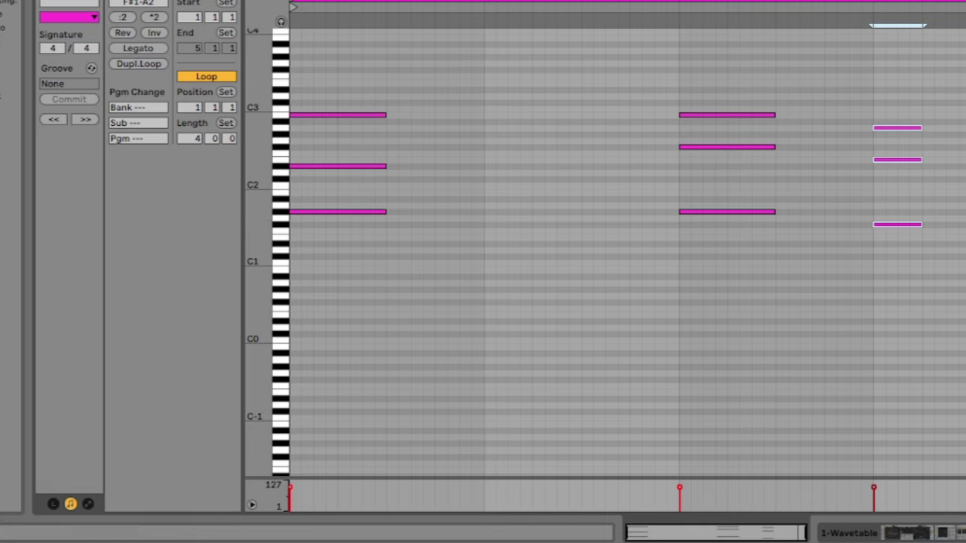
Try a higher frequency on Wavetable's filter 1
key(ctrl+alt+l)
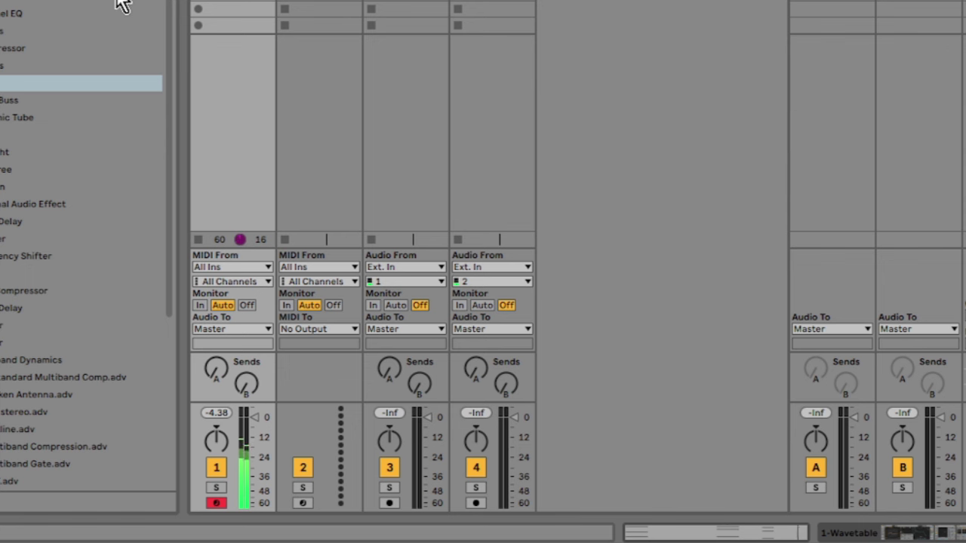
key(shift+Tab)
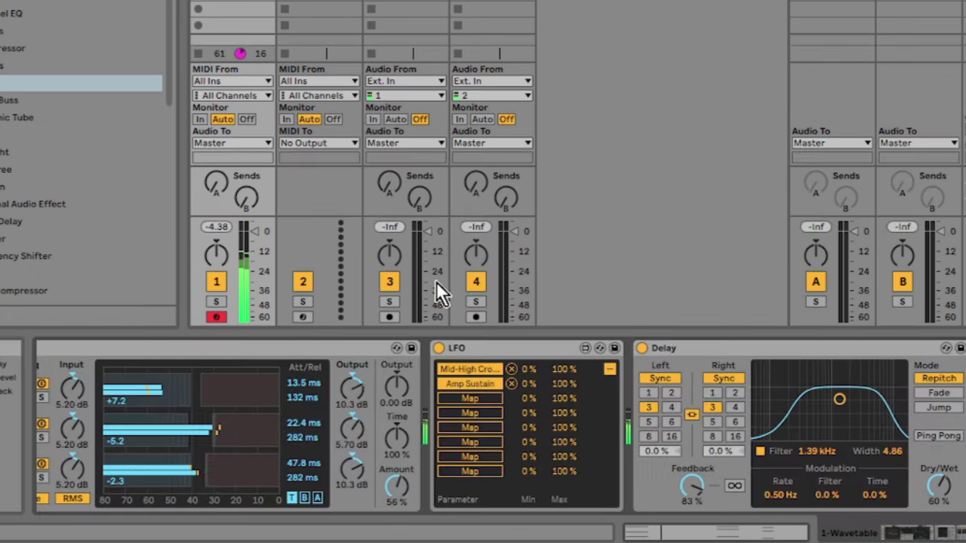
scroll(500, 426, left, 10)
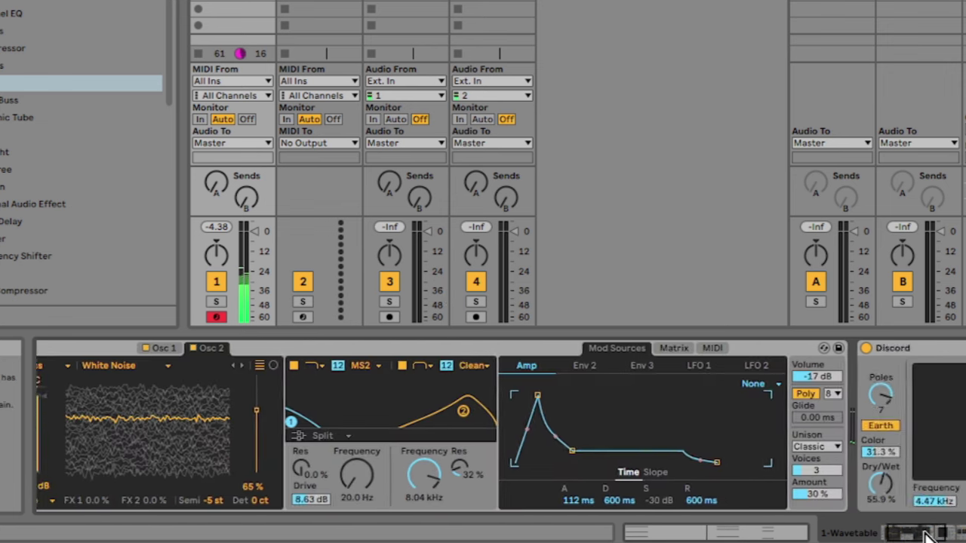
drag(449, 474, 449, 412)
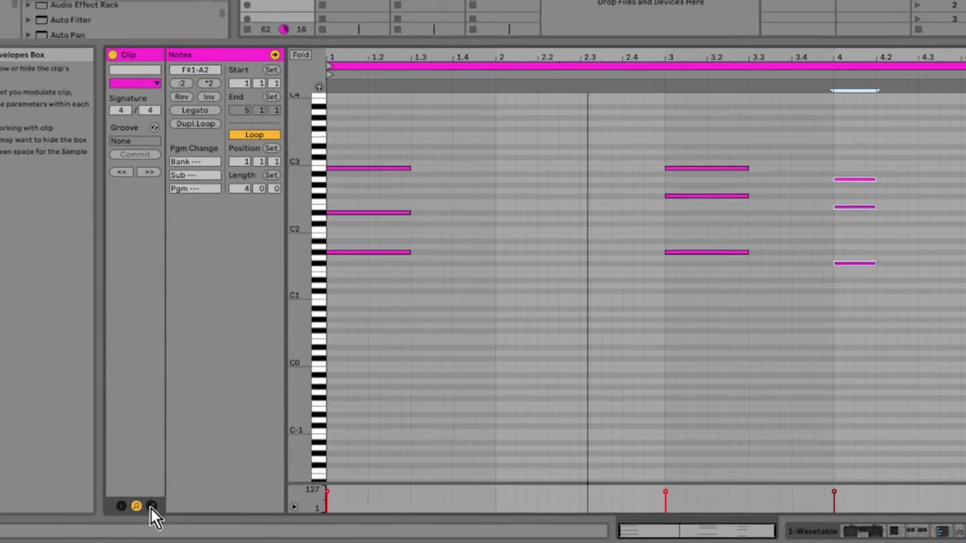
Unlink the clip's filter 1 frequency envelope, double its loop length to 8 bars, and draw a rise over bar 8
click(139, 505)
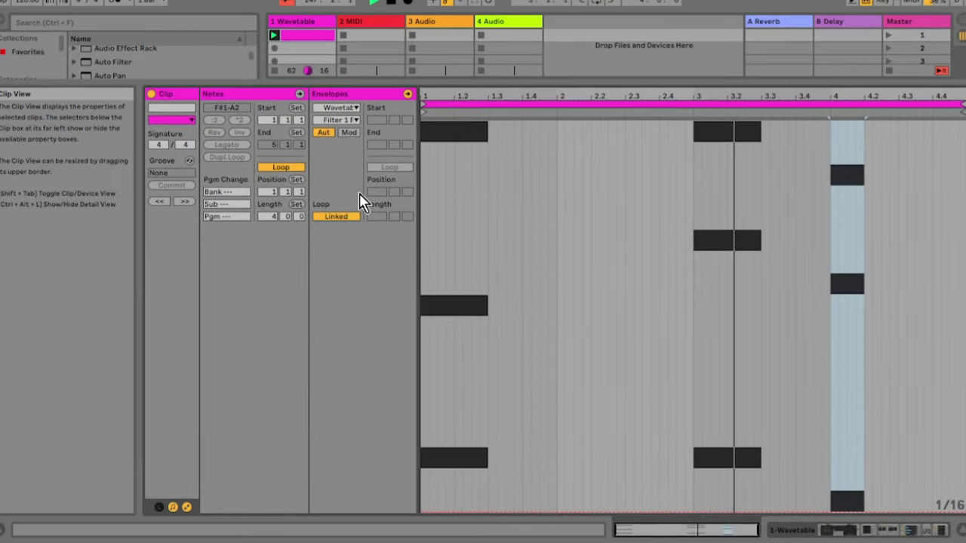
click(336, 217)
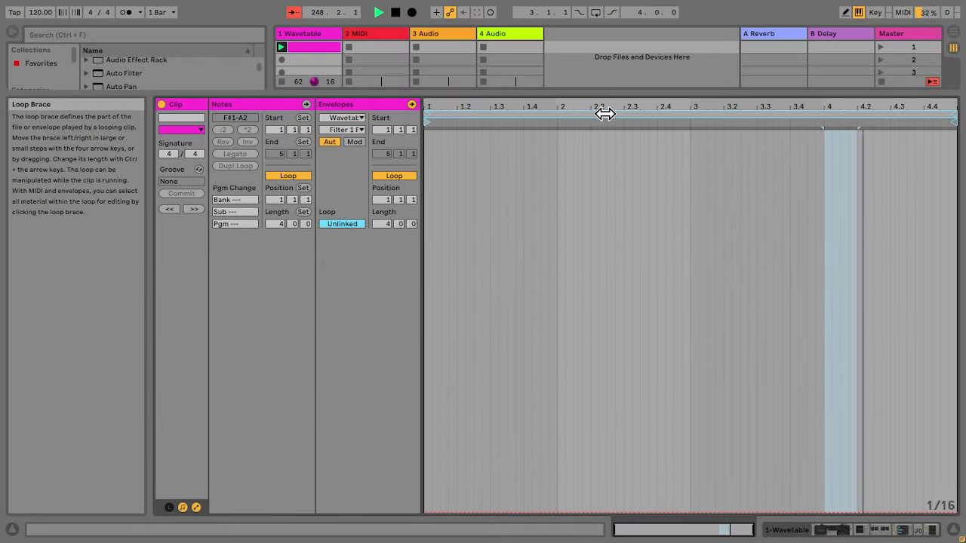
click(604, 113)
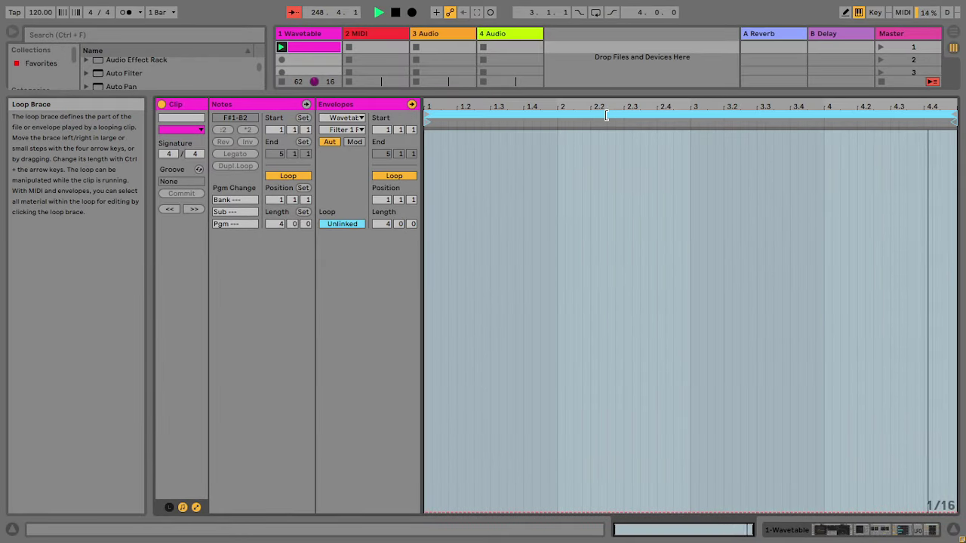
key(ctrl+Up)
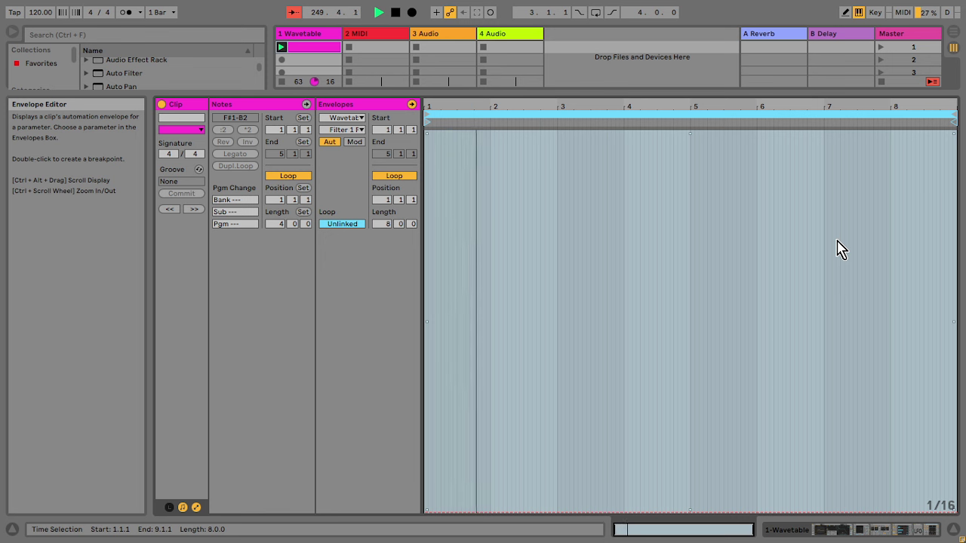
mouse_move(898, 349)
mouse_down()
mouse_move(899, 334)
mouse_move(957, 334)
mouse_up()
Return to the track's device chain and browse the MIDI effects
key(shift+Tab)
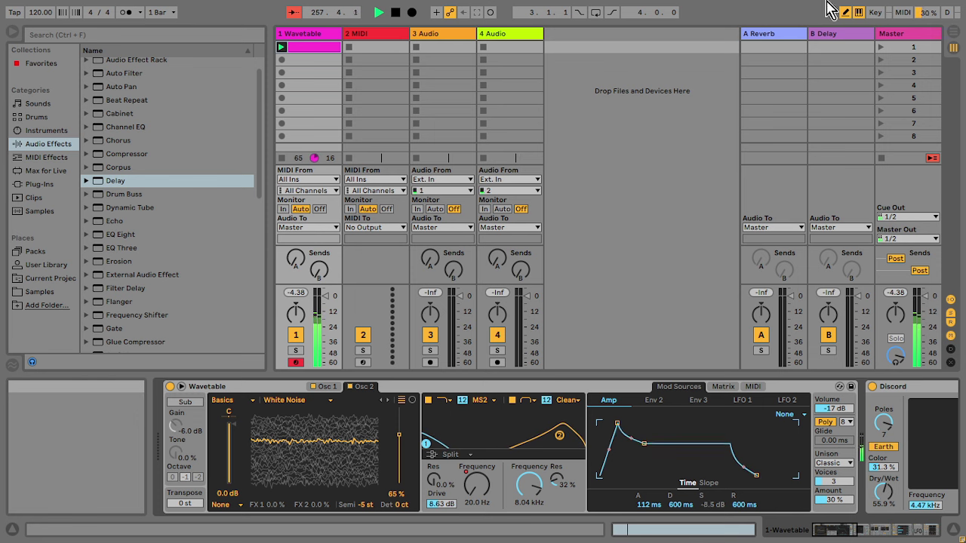
click(60, 161)
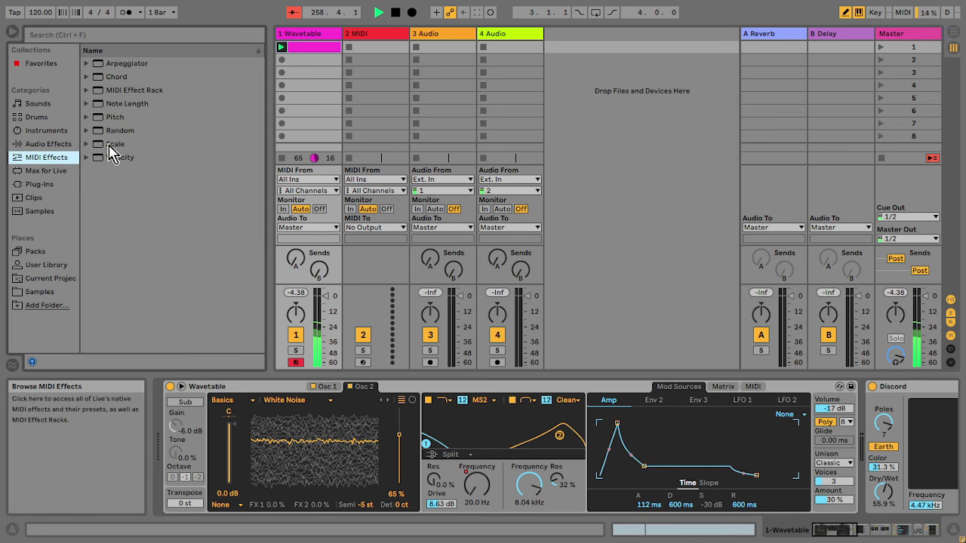